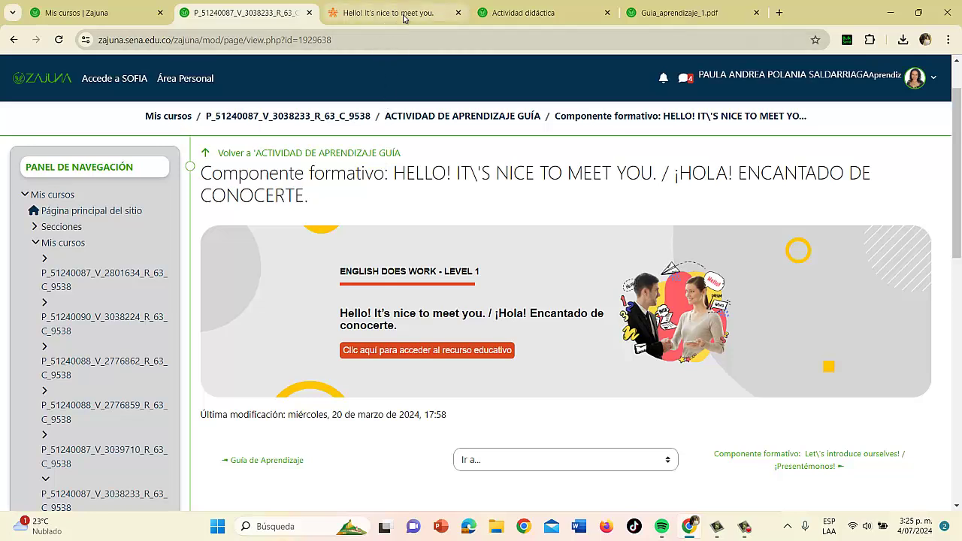
- Return from the formative component page to the course's ACTIVIDAD DE APRENDIZAJE GUÍA section and bring its Actividad de aprendizaje 1 items into view
click(364, 11)
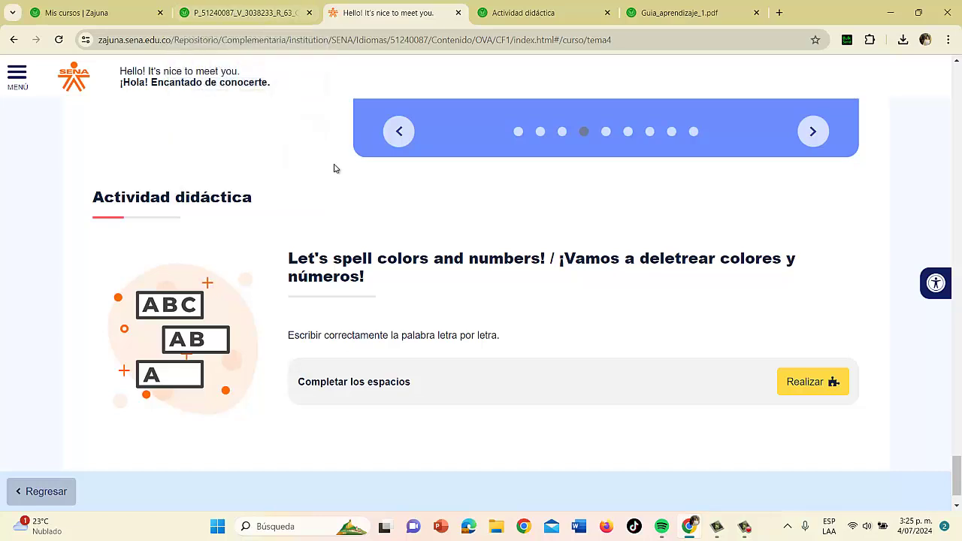
click(283, 11)
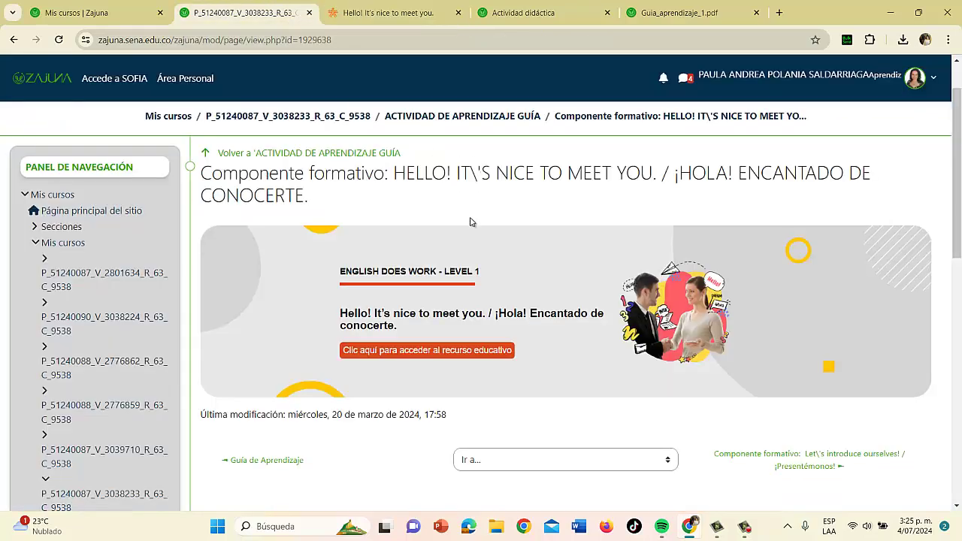
click(442, 117)
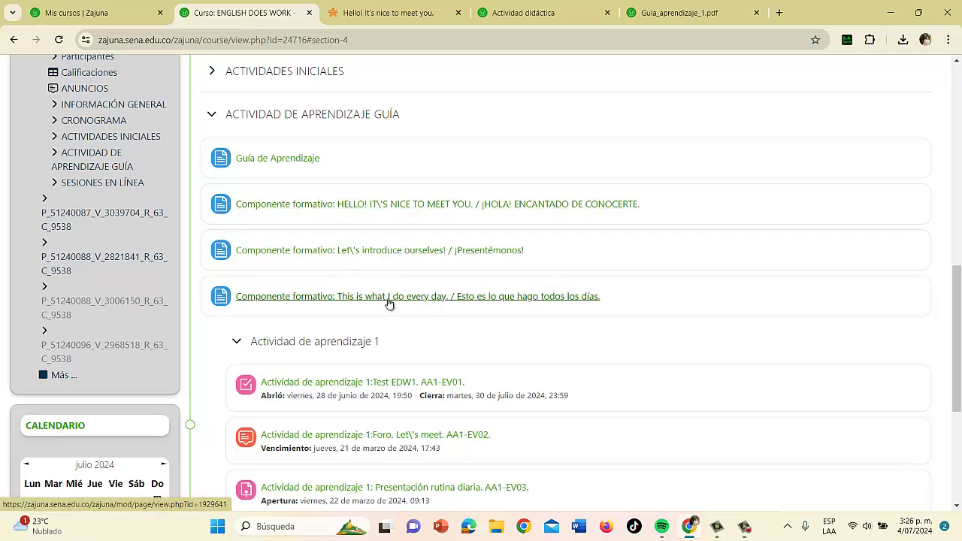
scroll(485, 232, down, 2)
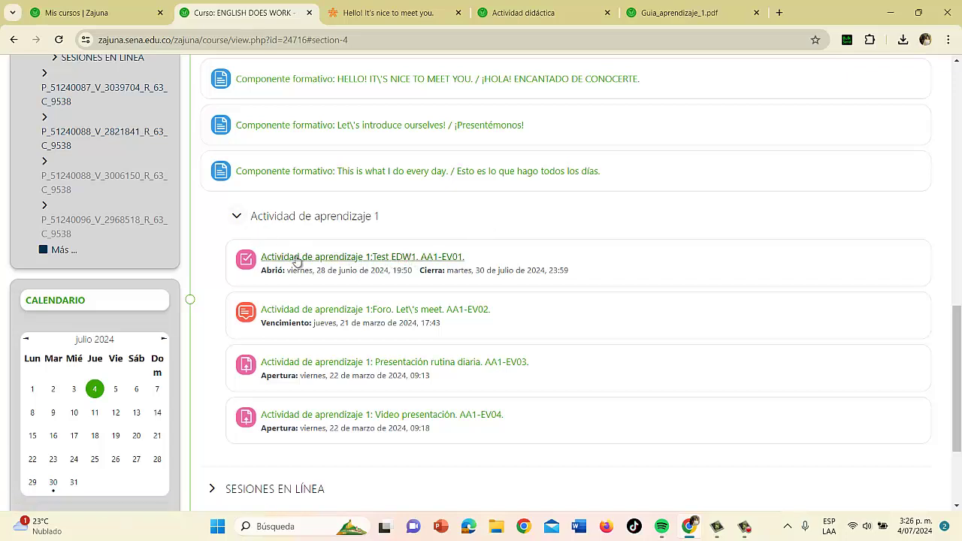
- Collapse and re-expand the ACTIVIDAD DE APRENDIZAJE GUÍA section and its Actividad de aprendizaje 1 subsection, dismissing each error dialog
click(236, 216)
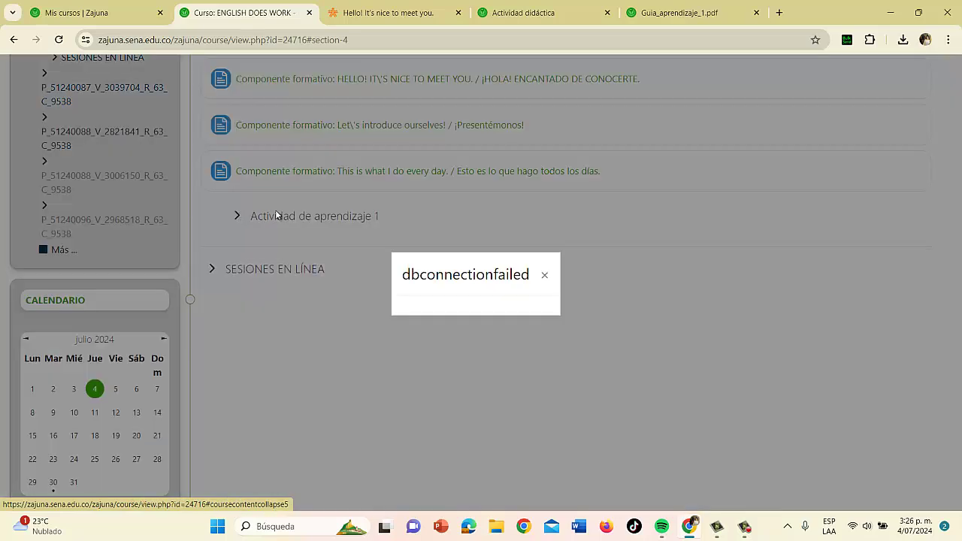
click(546, 275)
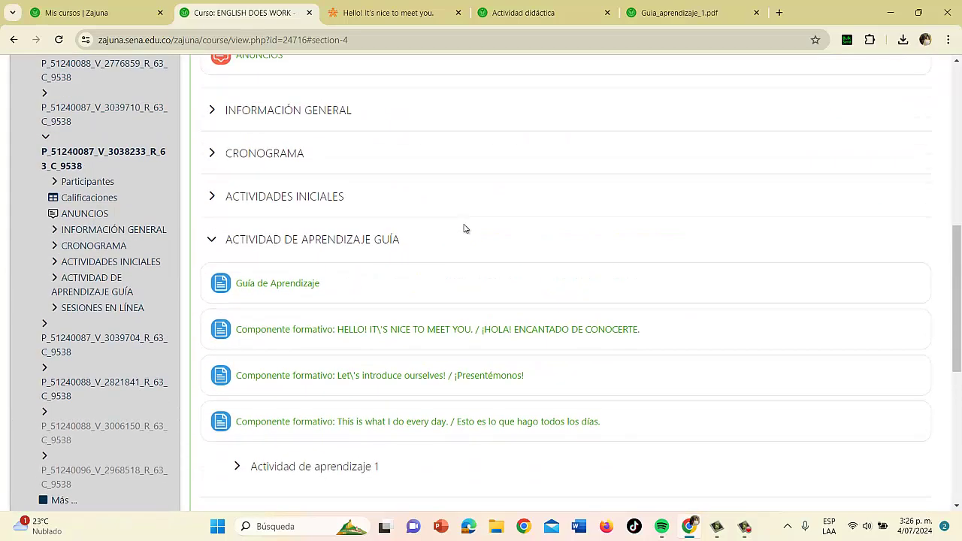
click(212, 241)
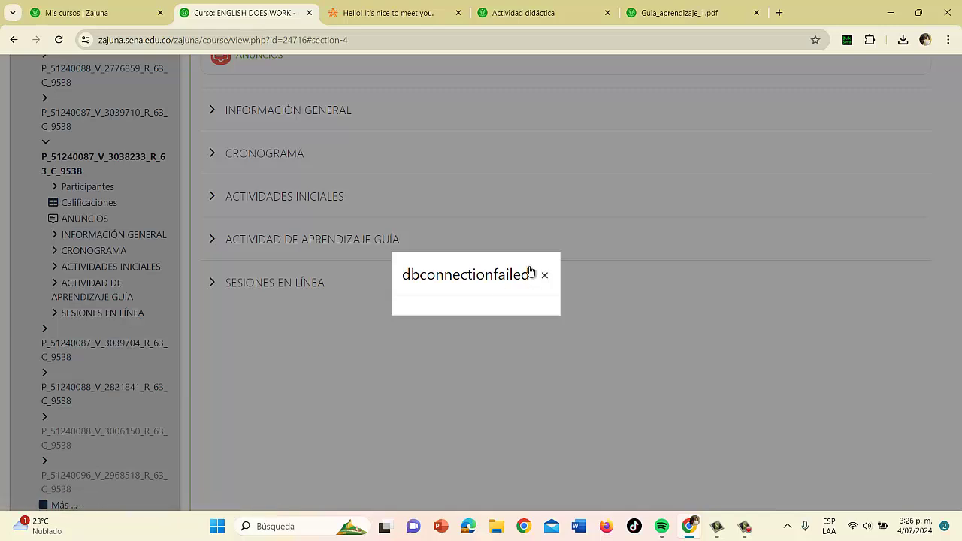
click(545, 276)
click(209, 240)
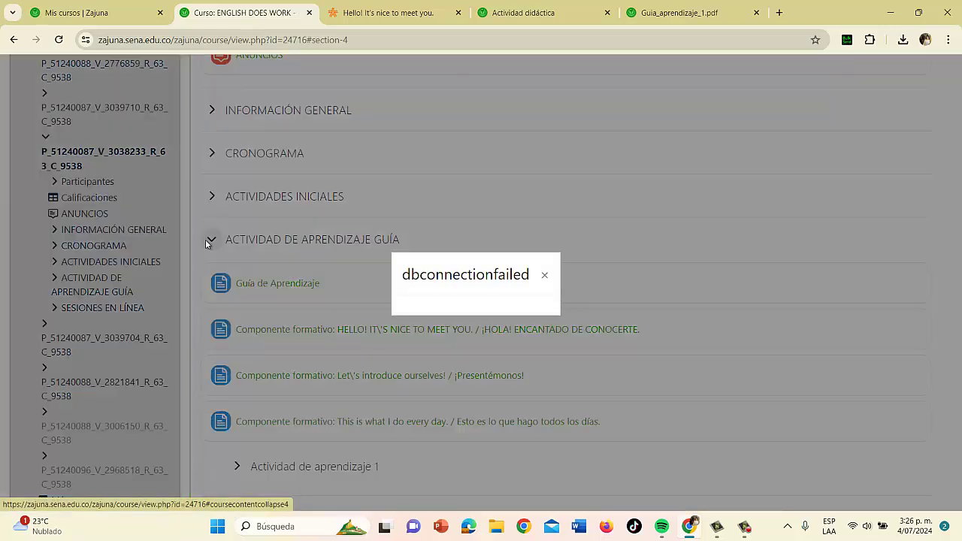
click(545, 275)
scroll(448, 226, down, 2)
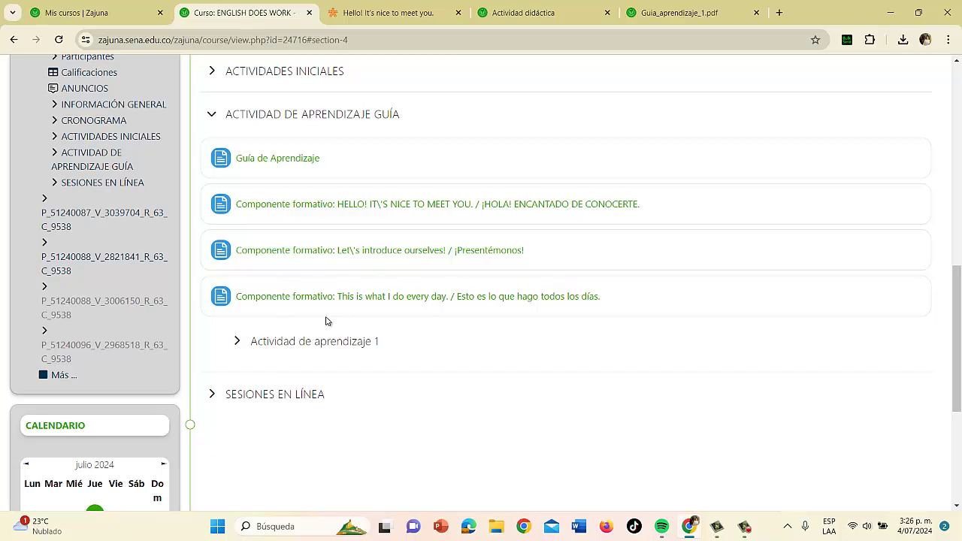
click(236, 343)
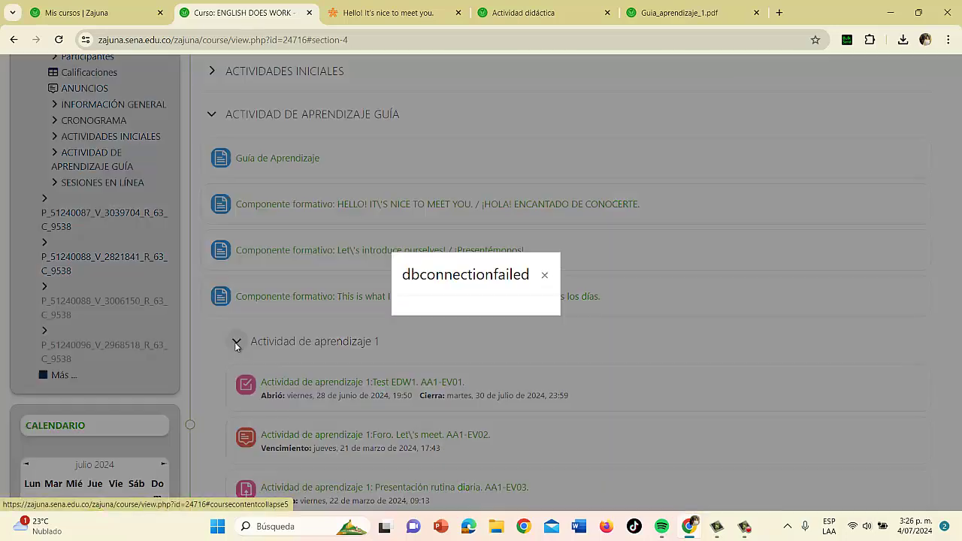
click(548, 277)
- Open the Test EDW1. AA1-EV01 quiz under Actividad de aprendizaje 1
scroll(495, 305, down, 2)
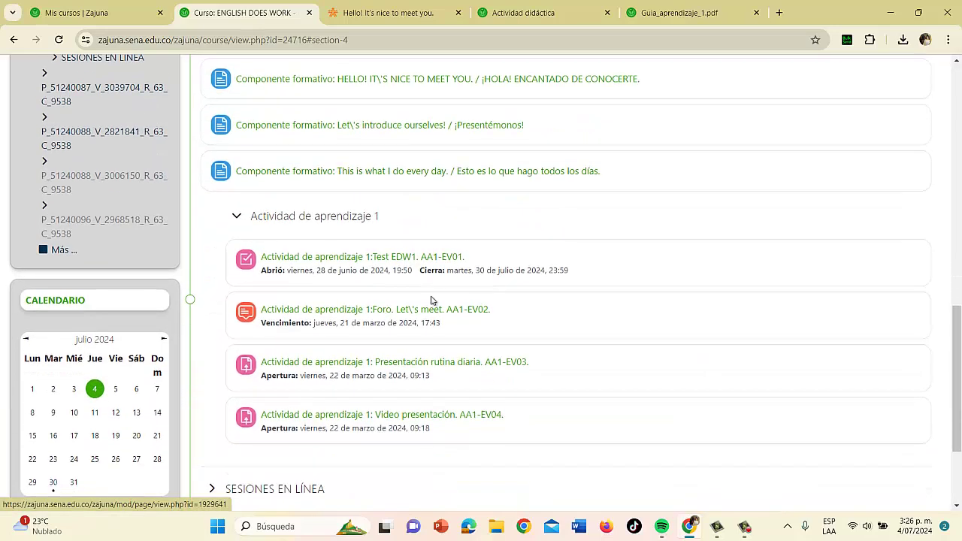
click(357, 260)
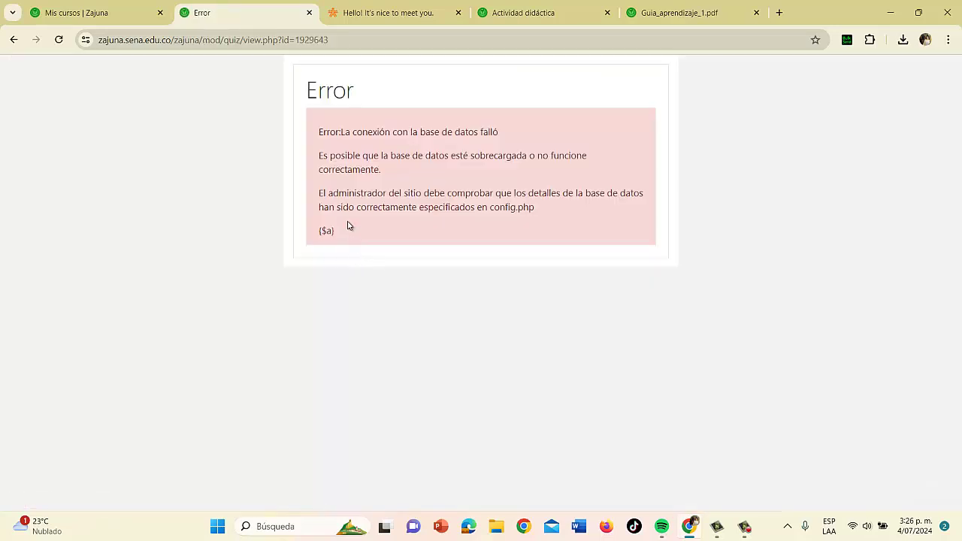
click(745, 526)
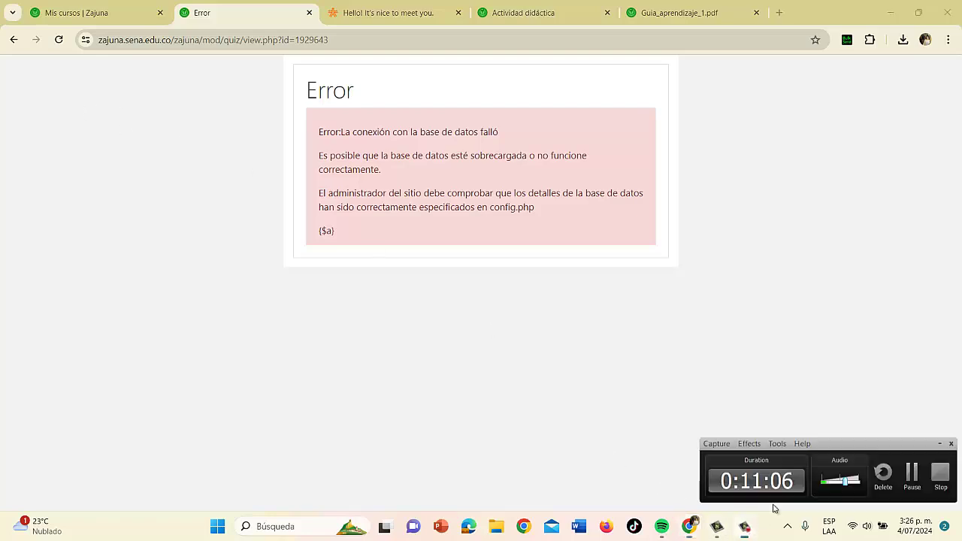
click(943, 470)
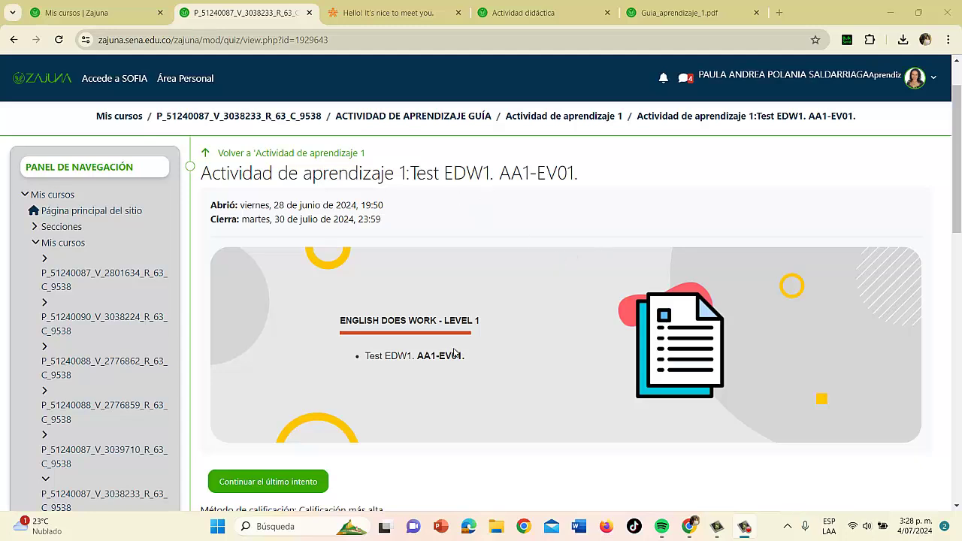
- Continue the last attempt of the Test EDW1 quiz and go to question 1
scroll(467, 276, down, 1)
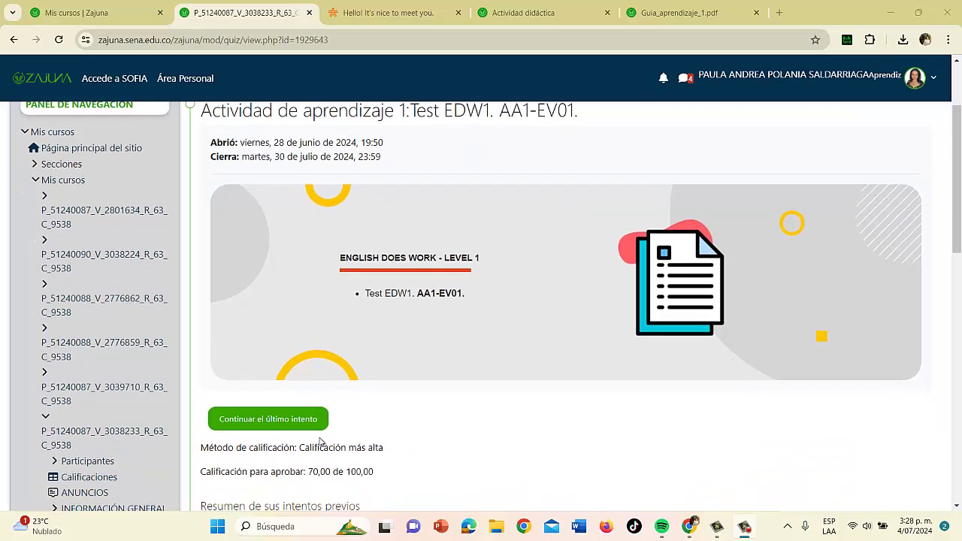
scroll(331, 397, down, 1)
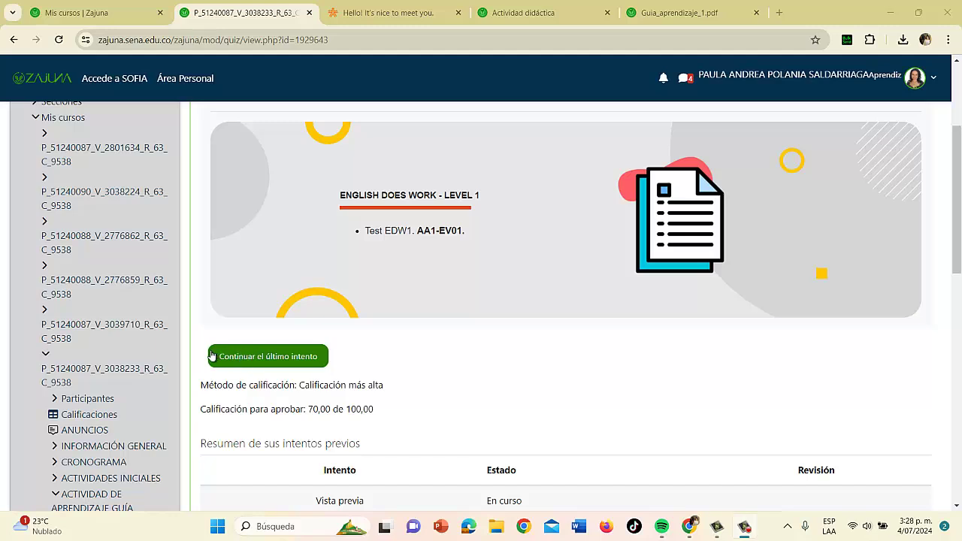
click(258, 357)
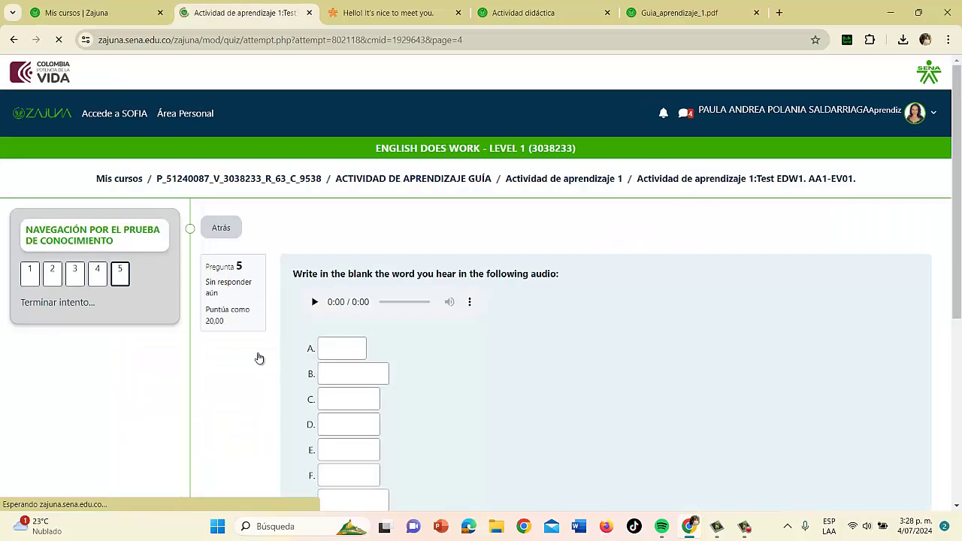
click(29, 273)
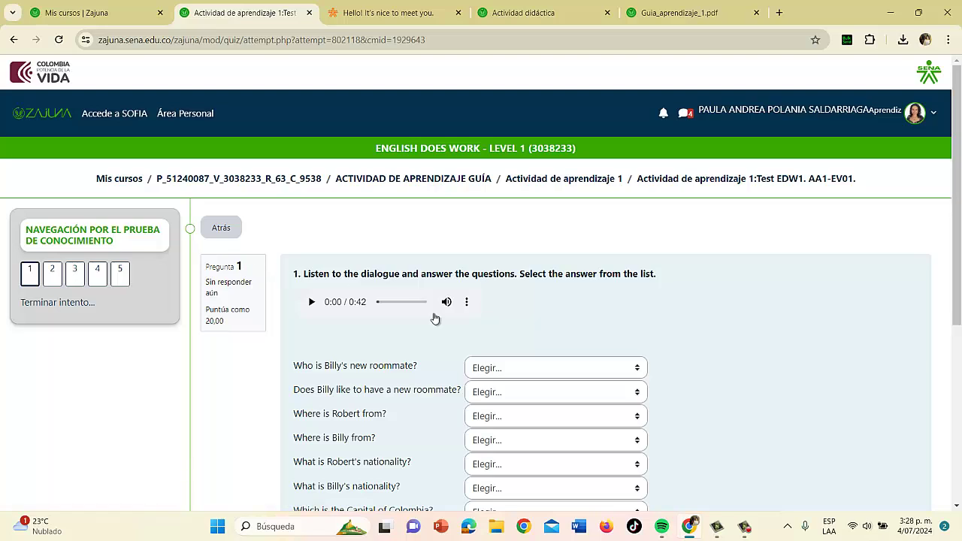
- Examine question 1's listening exercise, its individual questions and the answer options offered for the new roommate question
scroll(451, 321, down, 1)
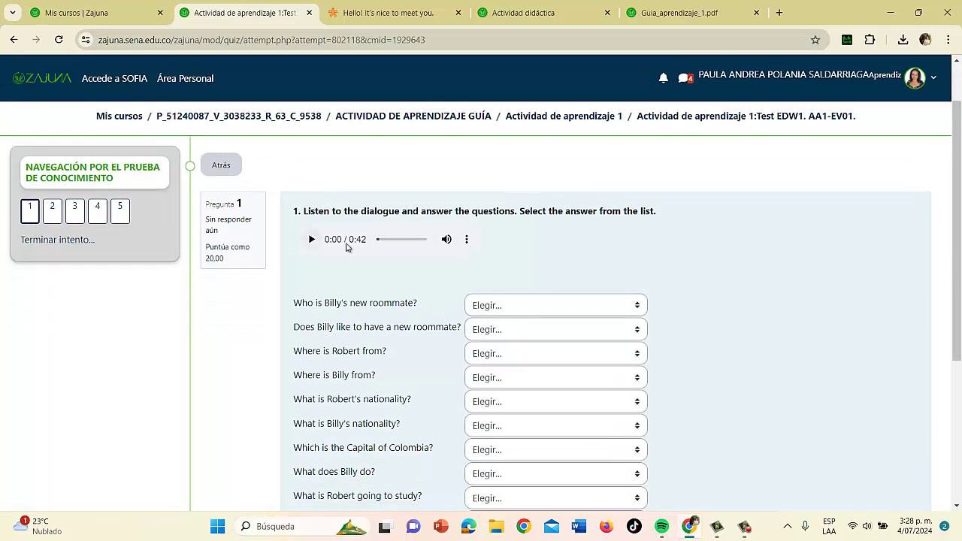
scroll(412, 304, down, 1)
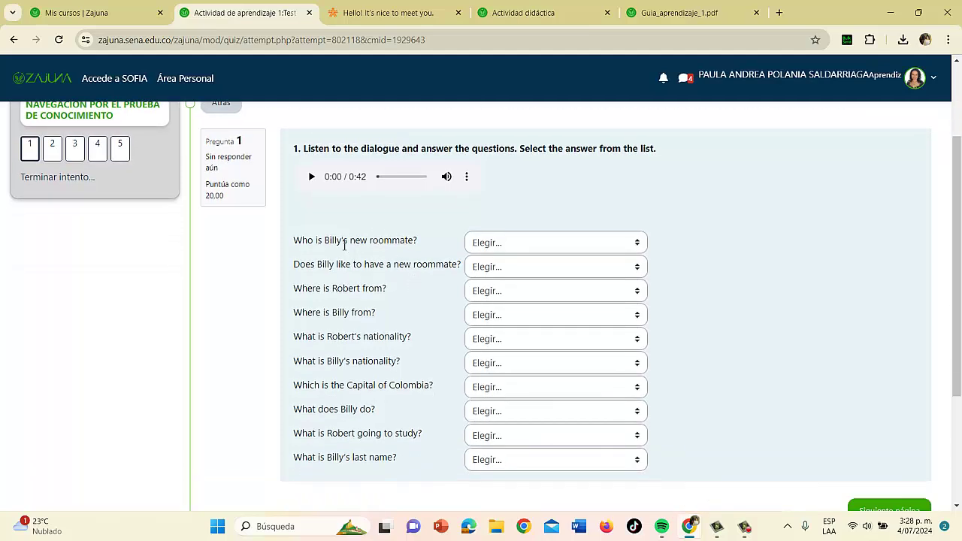
click(550, 246)
click(378, 246)
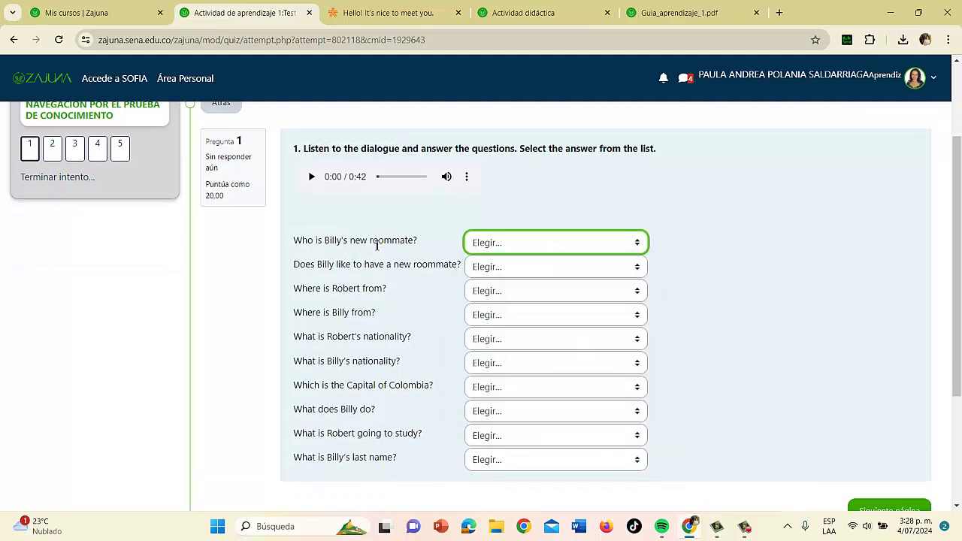
drag(296, 241, 436, 236)
click(485, 242)
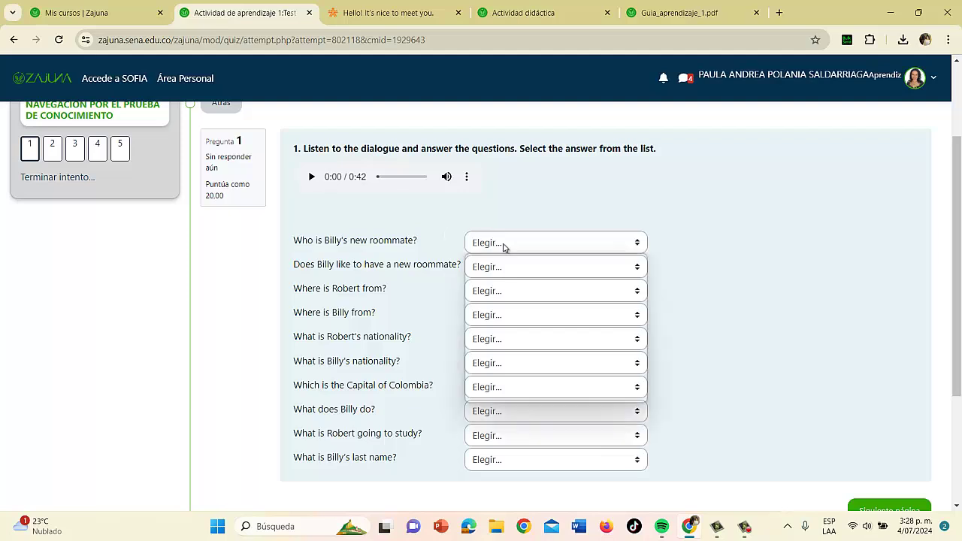
click(421, 247)
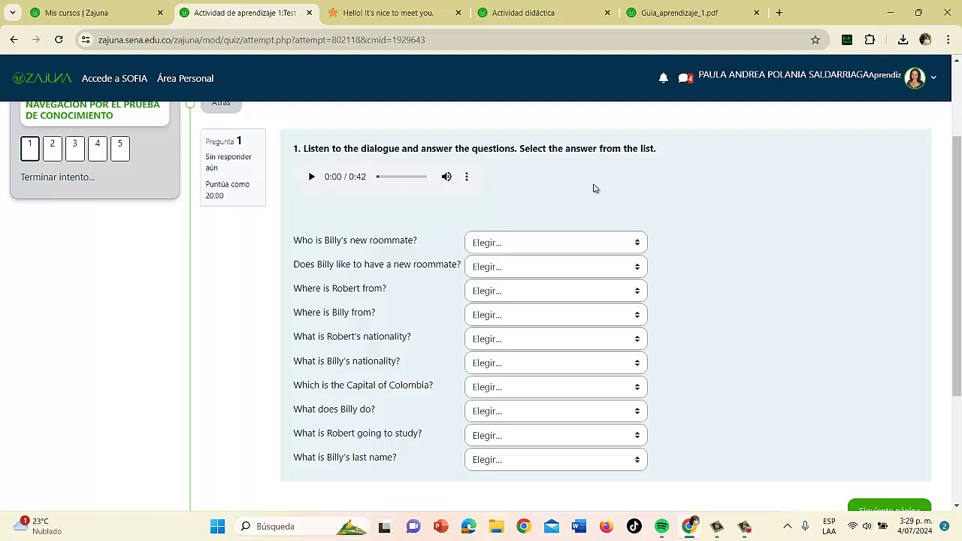
drag(329, 240, 343, 242)
click(359, 259)
double_click(345, 291)
click(400, 222)
click(498, 245)
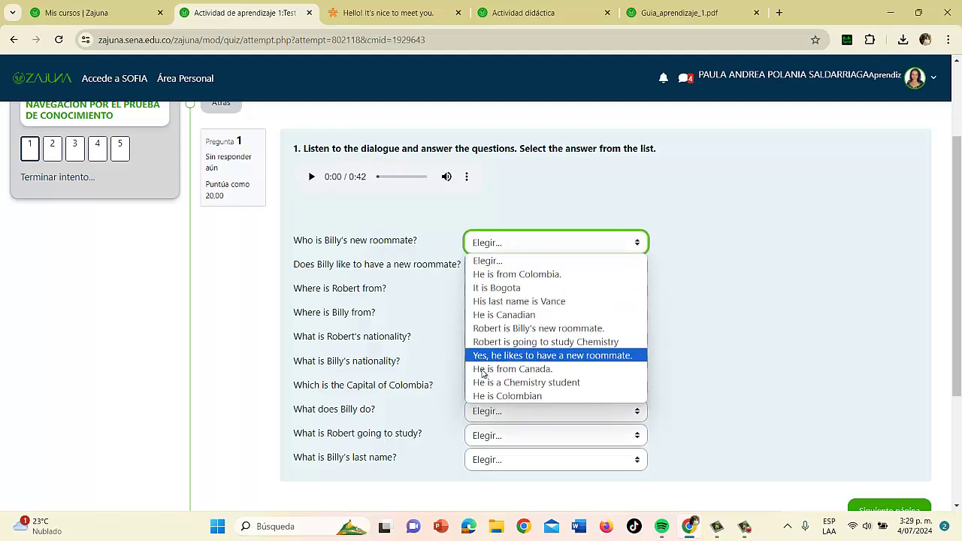
click(434, 319)
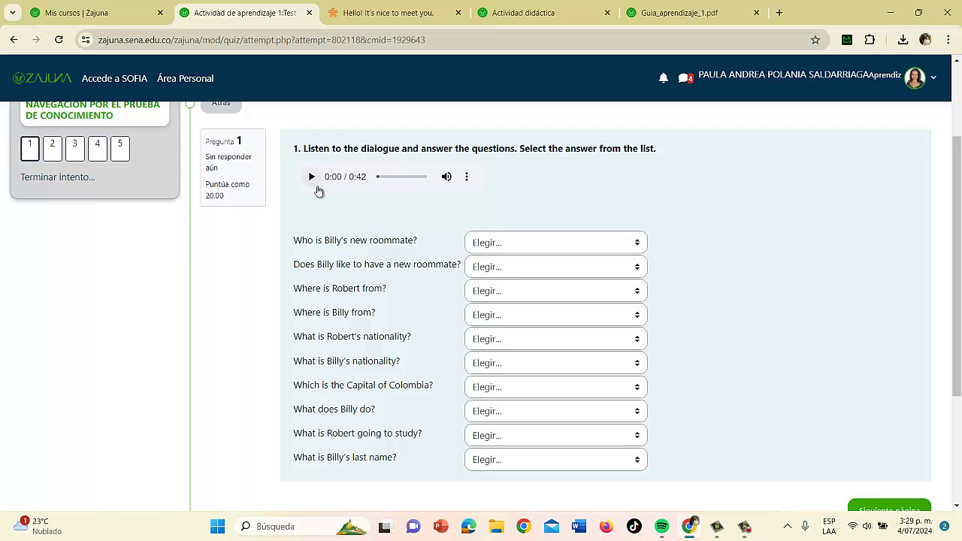
- Review question 1's audio and answer fields once more and advance to question 2 on the following quiz page
scroll(367, 248, up, 1)
scroll(367, 248, up, 1)
scroll(387, 286, down, 1)
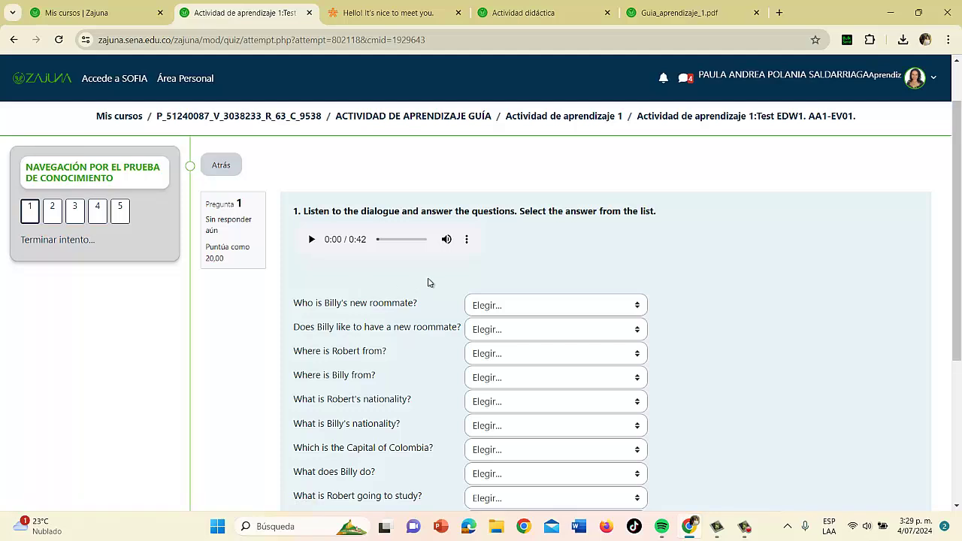
scroll(428, 283, down, 1)
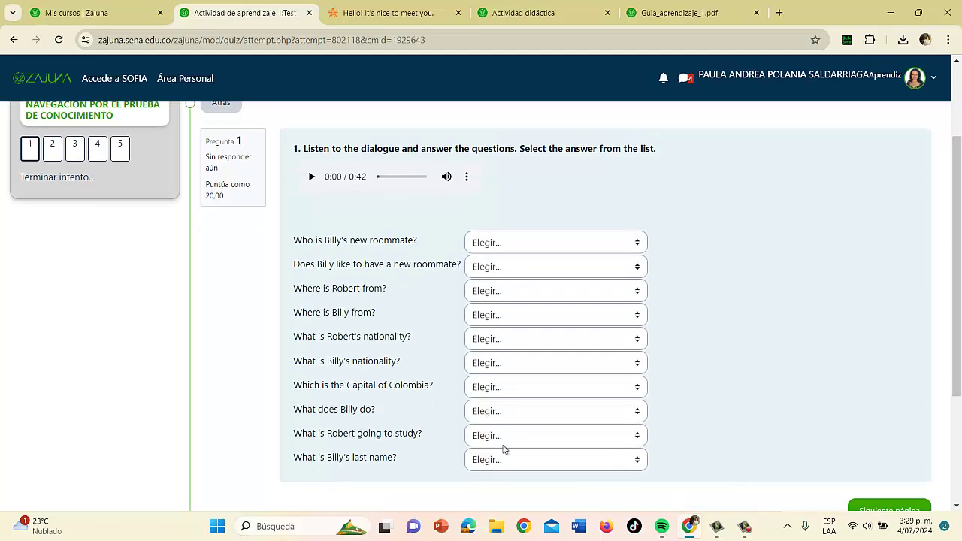
scroll(613, 373, down, 1)
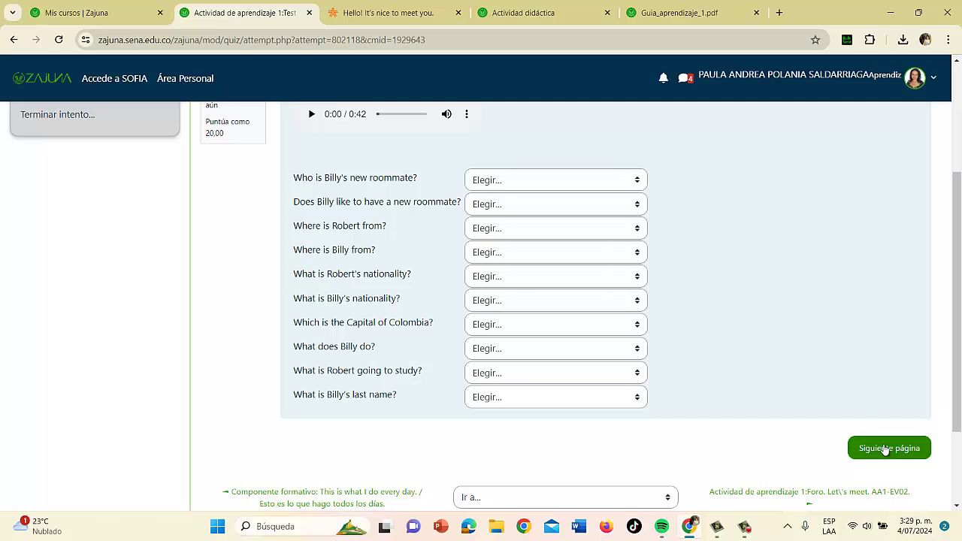
click(885, 450)
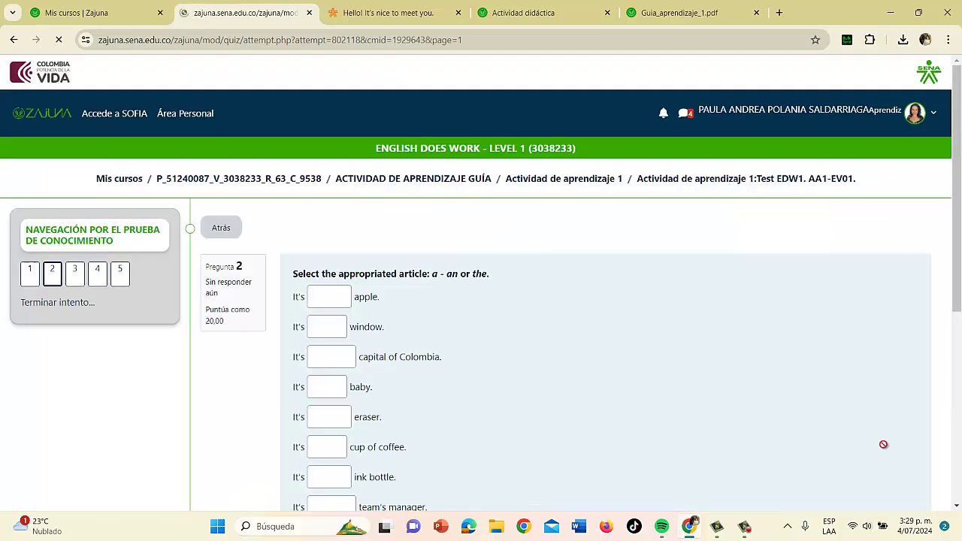
scroll(672, 391, down, 2)
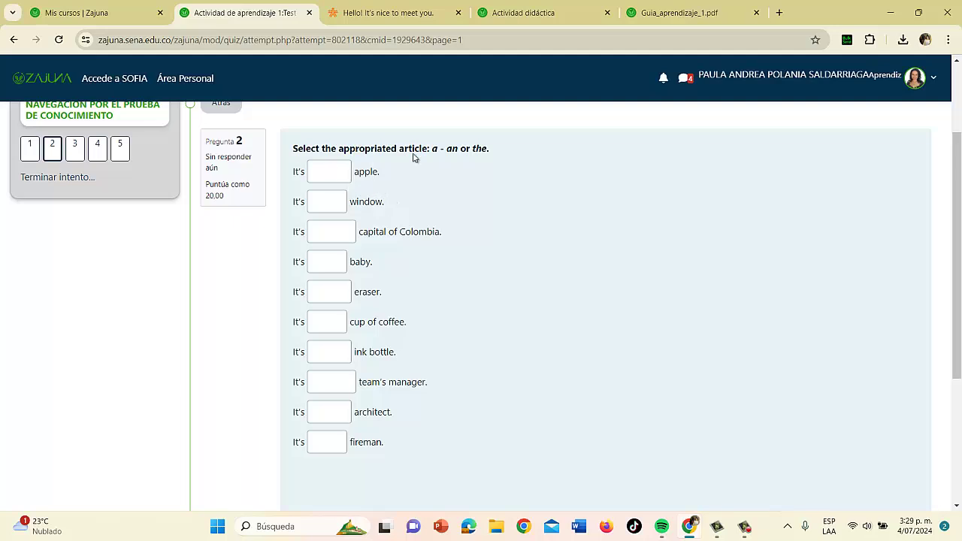
- Examine question 2's instruction on choosing the article a, an or the and its fill-in sentences
double_click(452, 149)
double_click(482, 149)
click(452, 182)
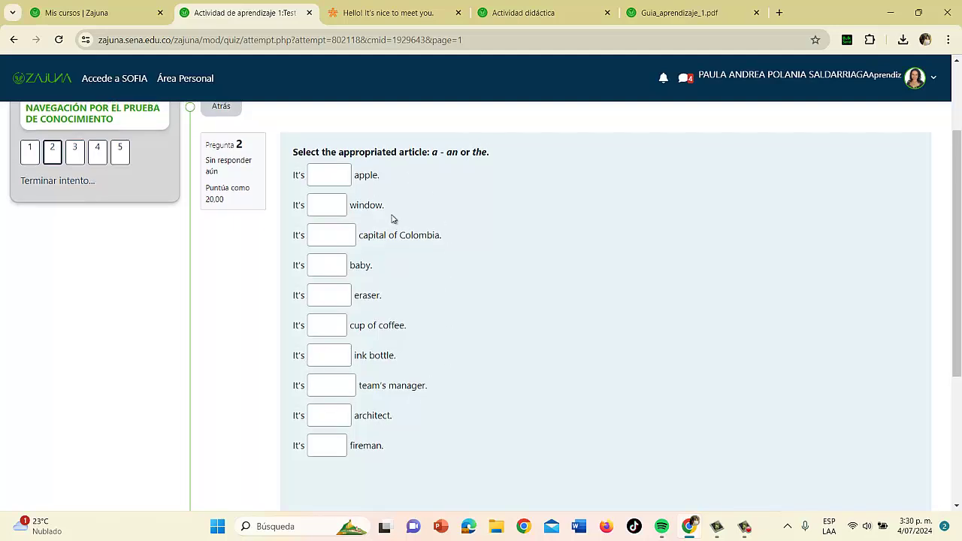
scroll(393, 216, up, 1)
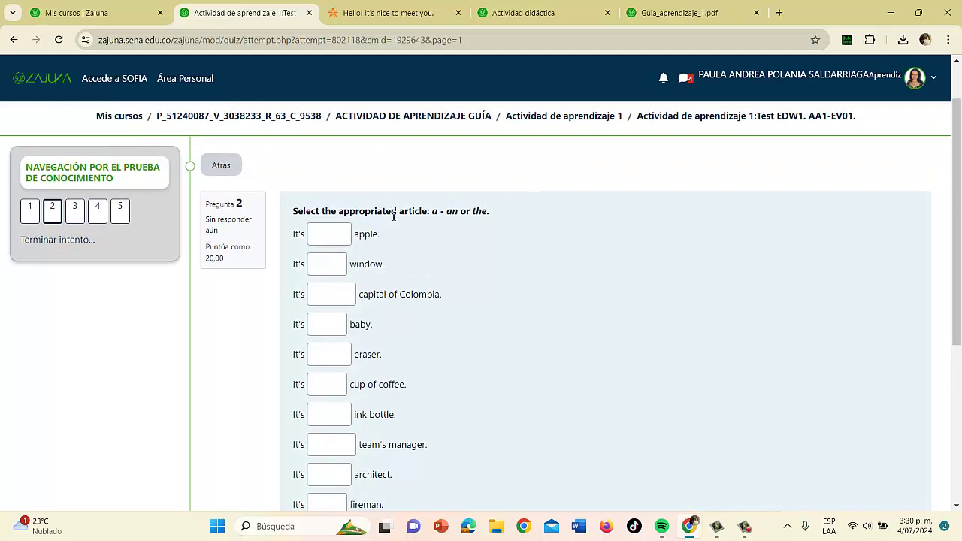
scroll(394, 216, down, 1)
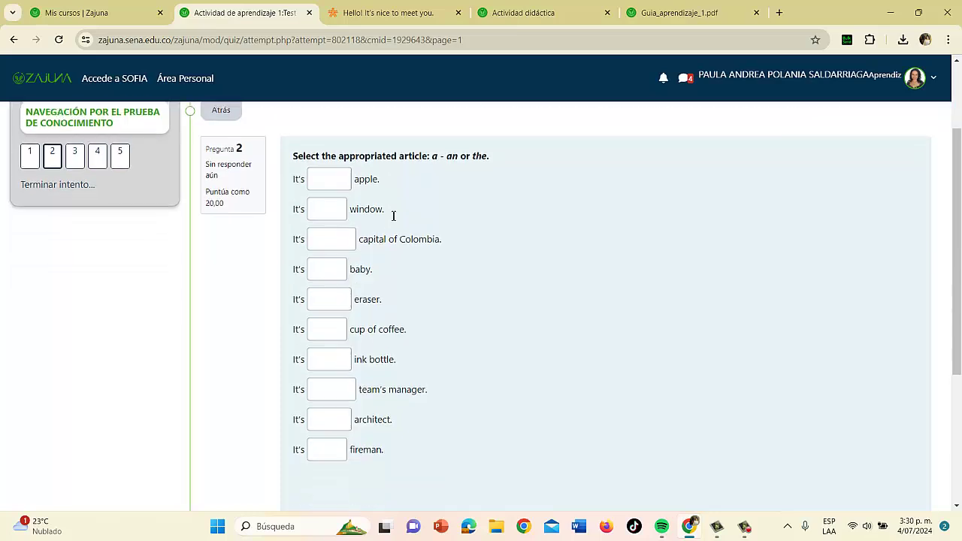
drag(431, 148, 492, 157)
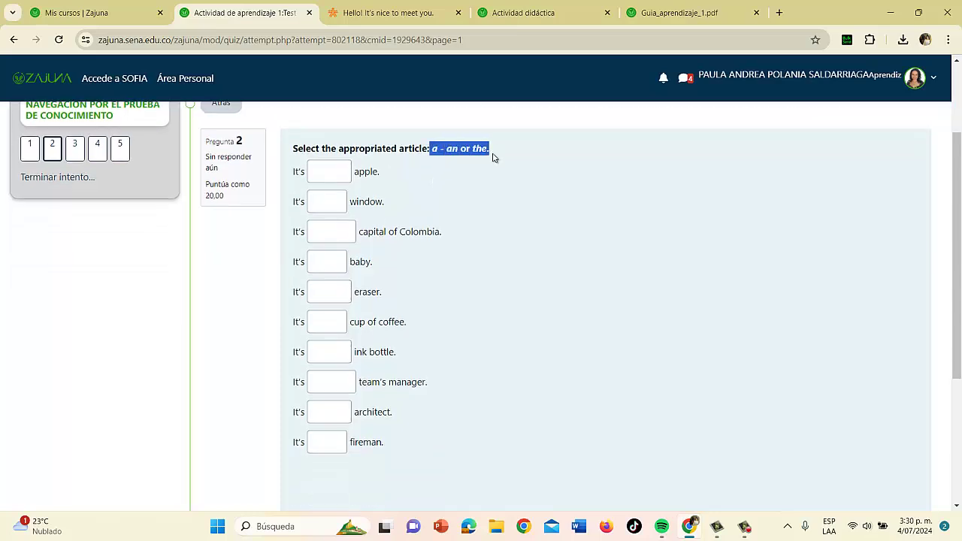
click(477, 238)
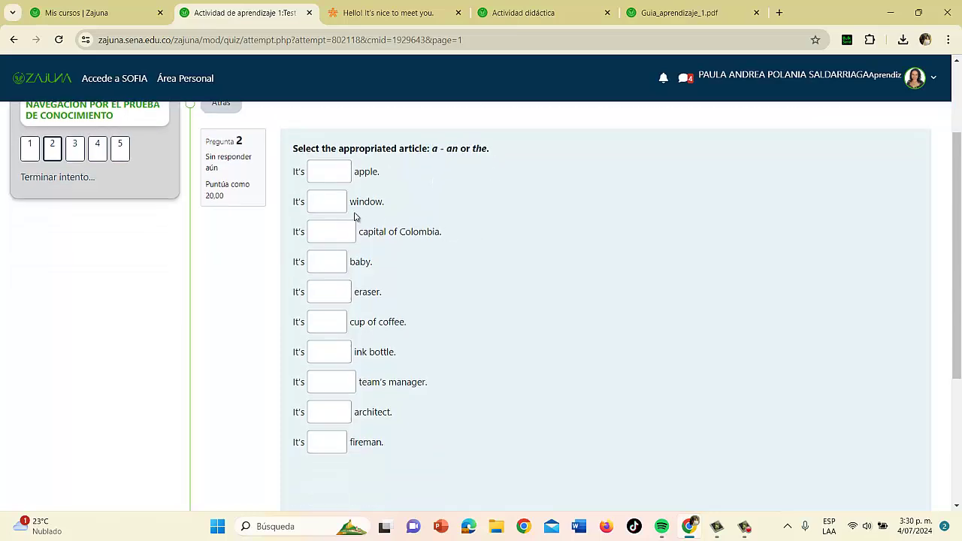
- Examine question 2's article instruction and the answer blank of the apple sentence without filling it in
click(327, 174)
drag(431, 154, 492, 157)
click(477, 167)
click(320, 171)
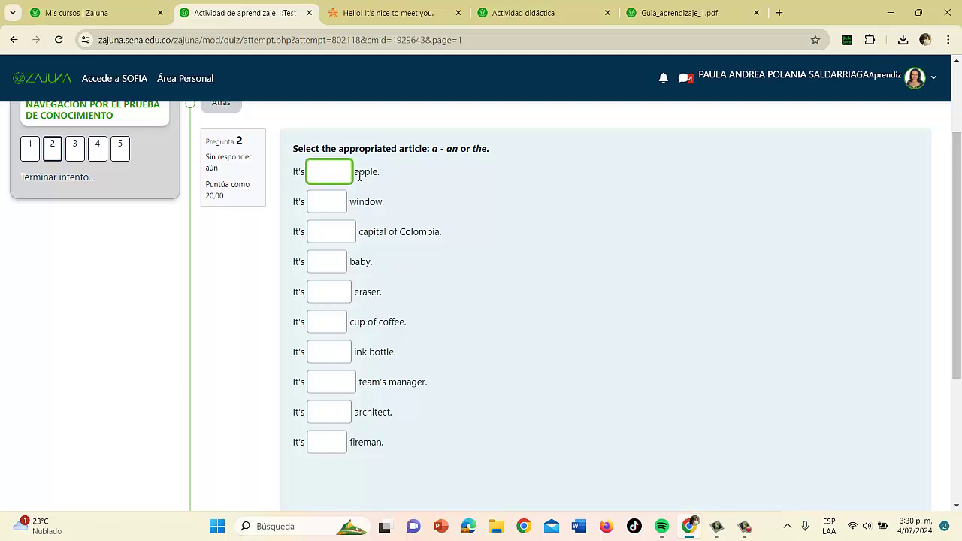
click(415, 188)
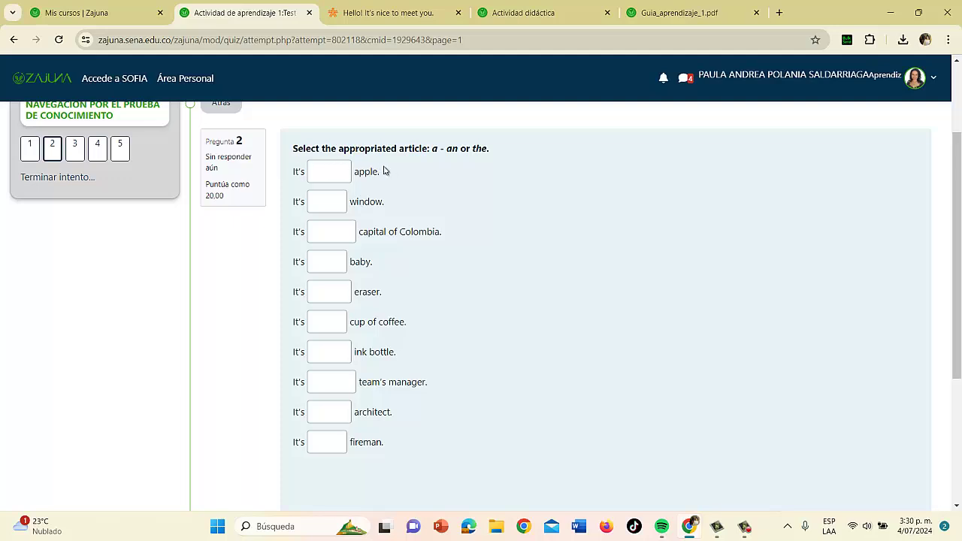
- Go to question 3 and examine its word-unscrambling exercise, starting with the scrambled letters n-h-e-p-o
click(76, 150)
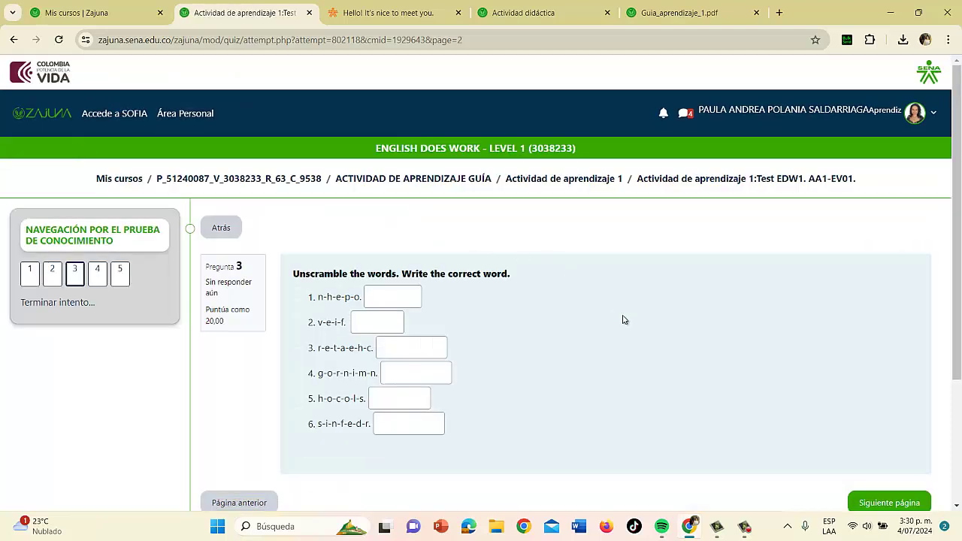
scroll(623, 319, down, 1)
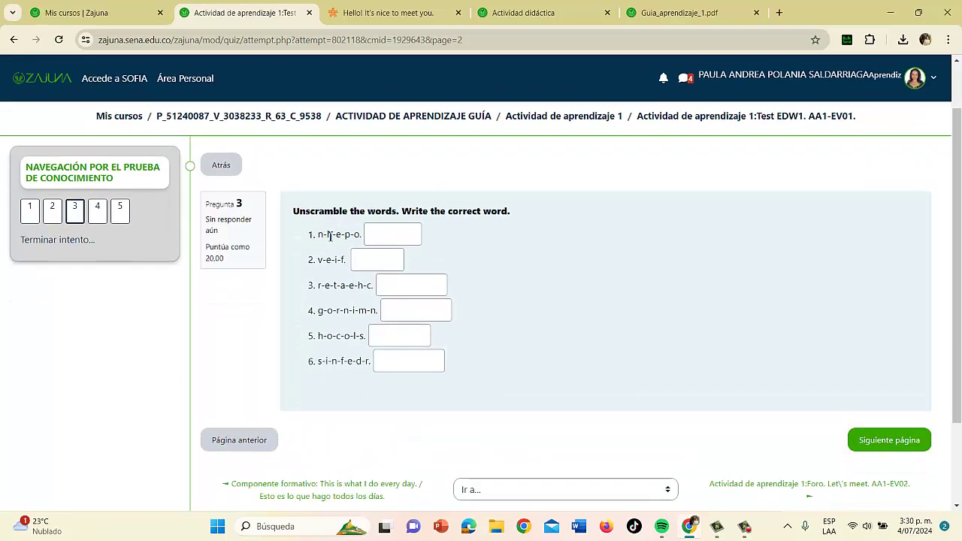
drag(317, 235, 361, 239)
click(362, 239)
- Advance to question 4 and examine the reading passage and the answer options for "Rose is a girl. She is..."
click(877, 444)
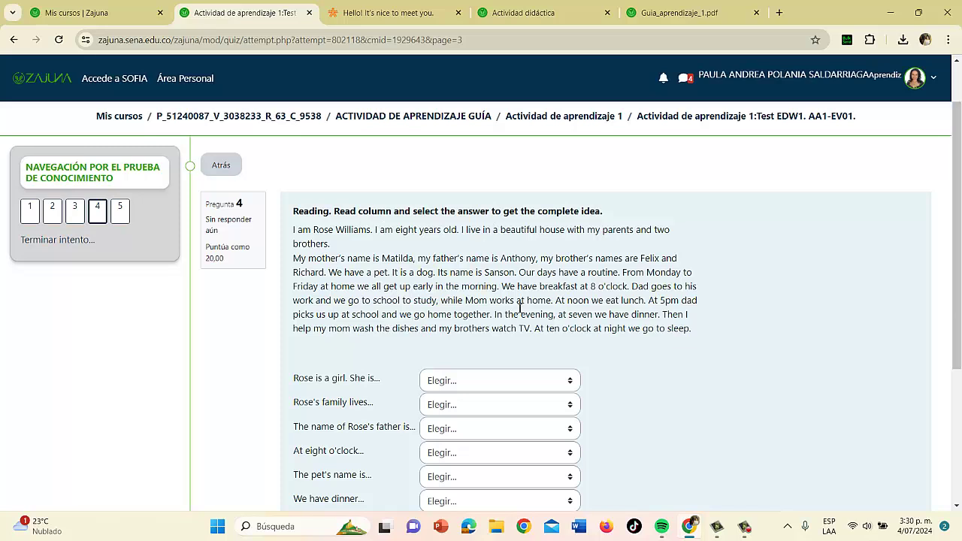
scroll(516, 316, down, 1)
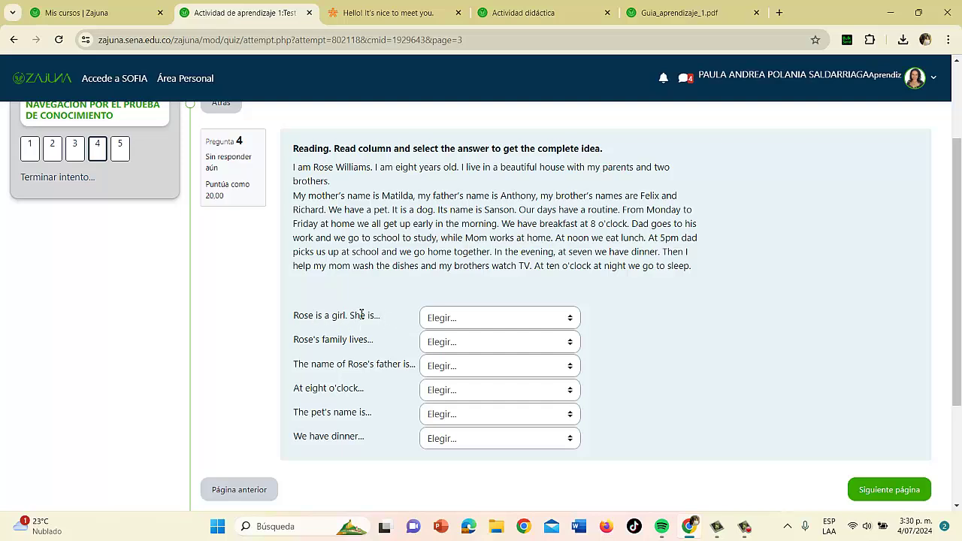
click(481, 317)
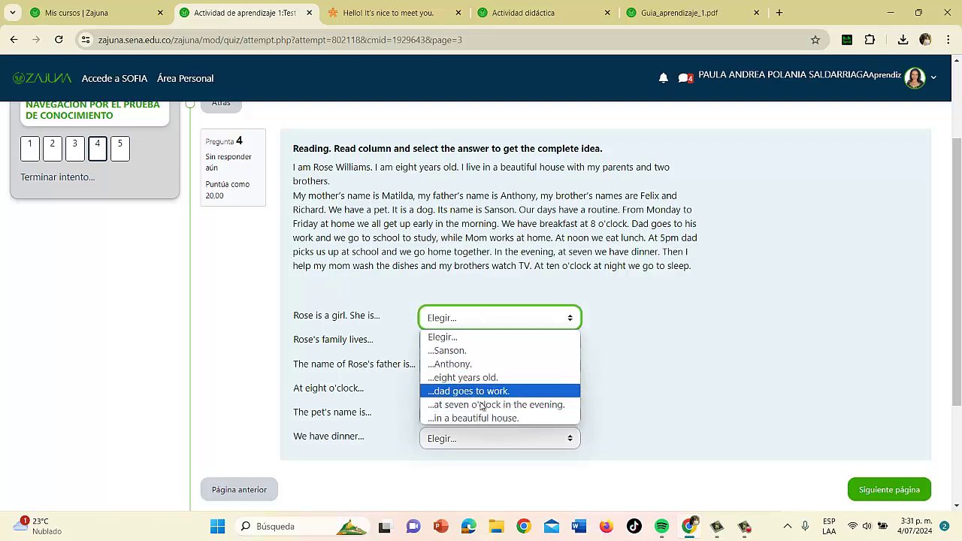
click(613, 361)
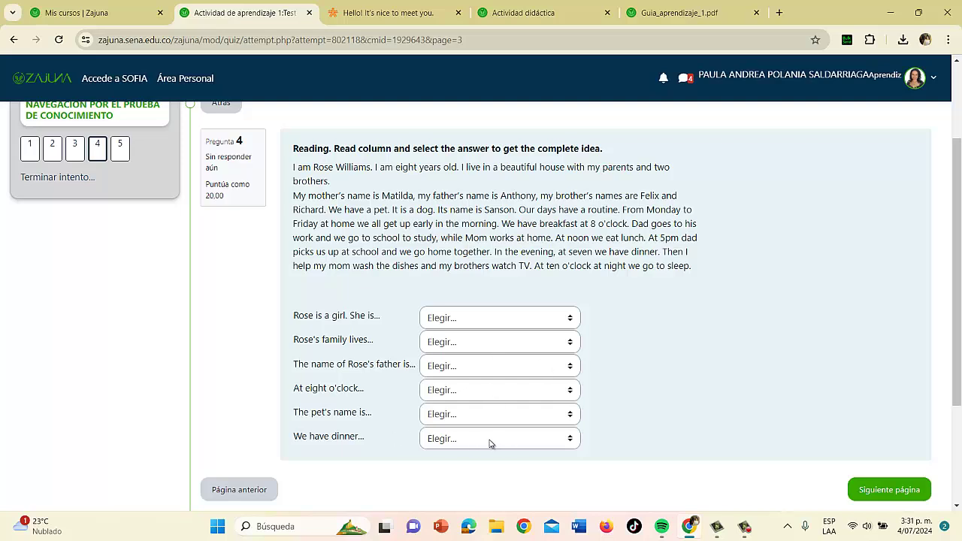
- Advance to question 5, examine its ten listening blanks, and briefly play and pause the audio
click(867, 491)
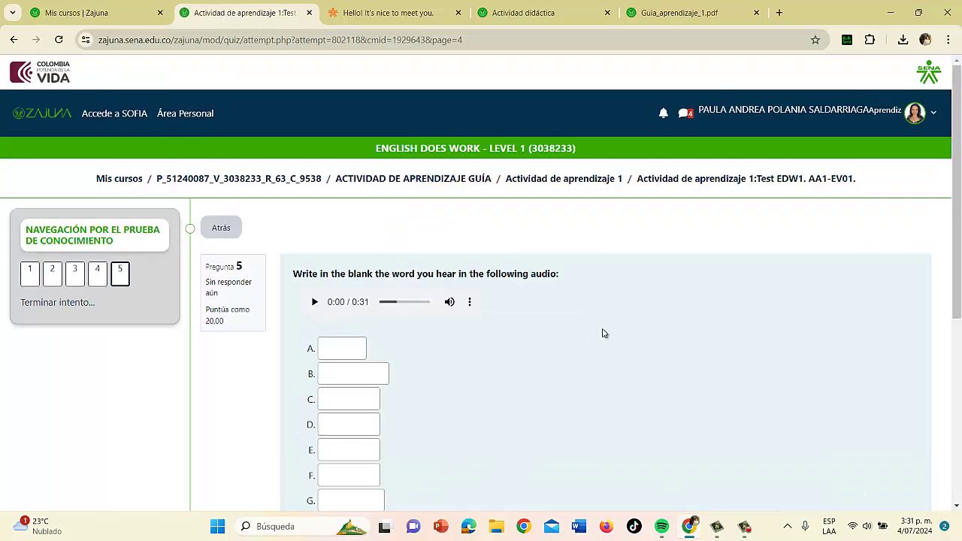
scroll(603, 334, down, 1)
scroll(602, 333, down, 1)
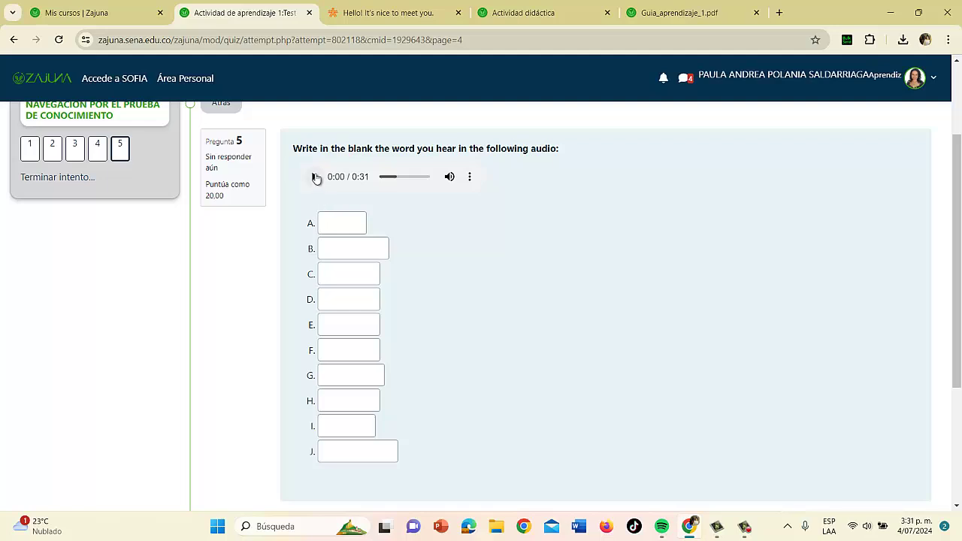
click(315, 178)
click(315, 177)
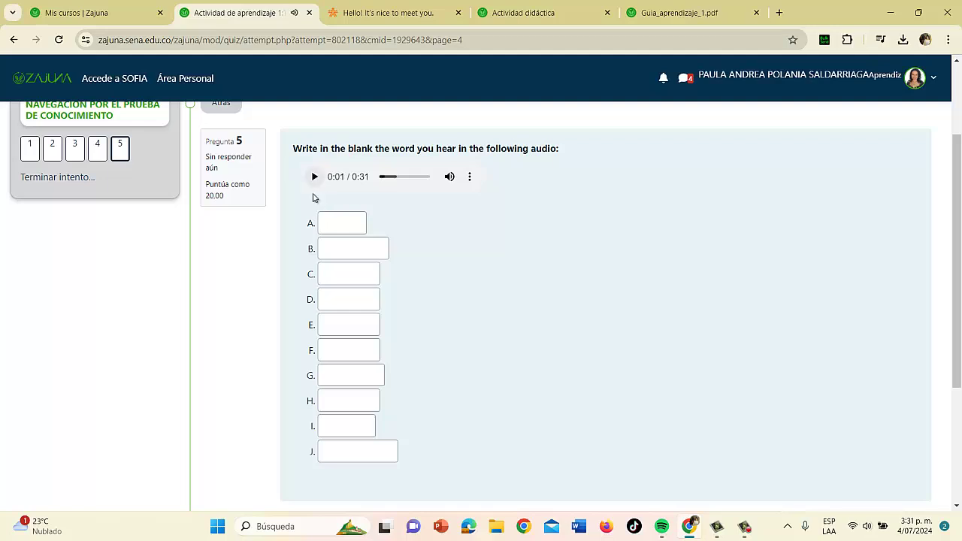
- Enter "Job" in blank A of question 5 as the word heard in the audio
click(308, 223)
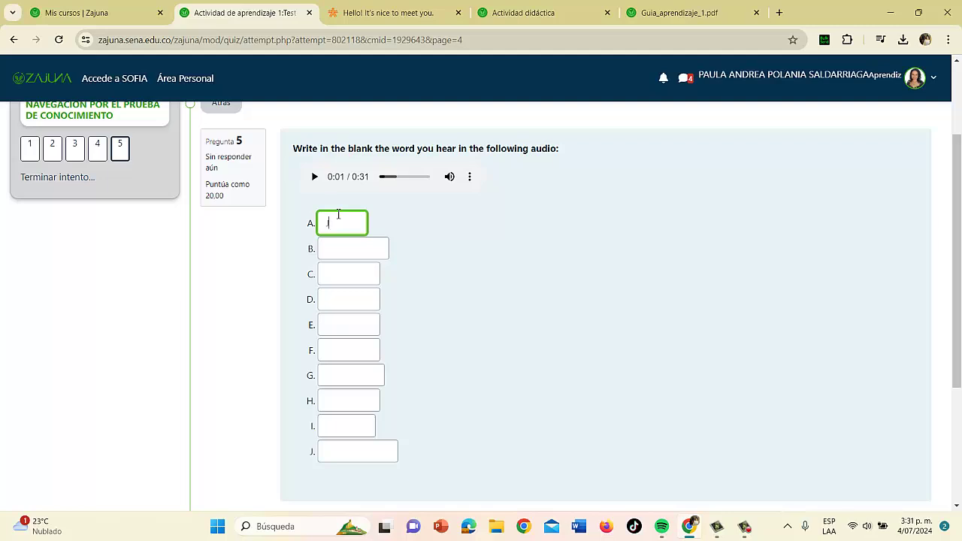
text(ob)
click(433, 213)
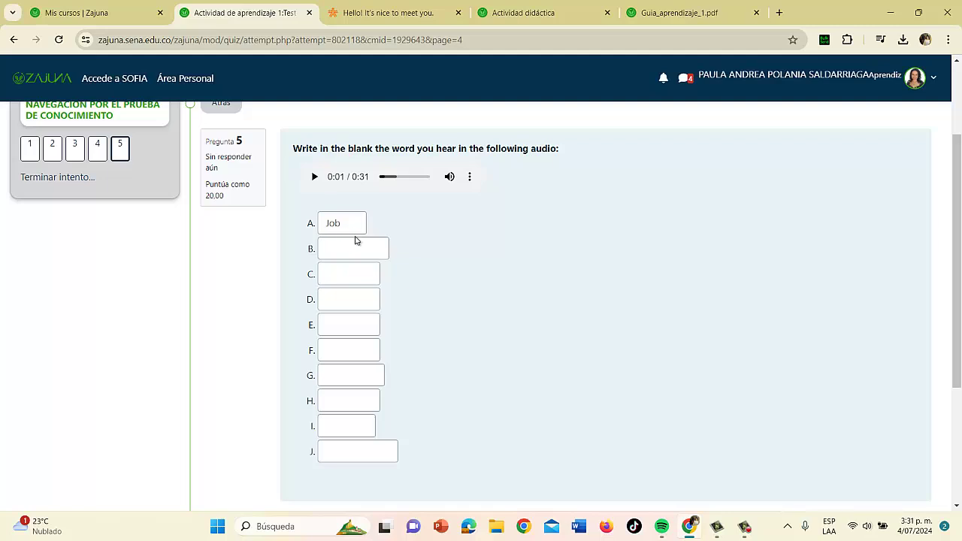
double_click(336, 221)
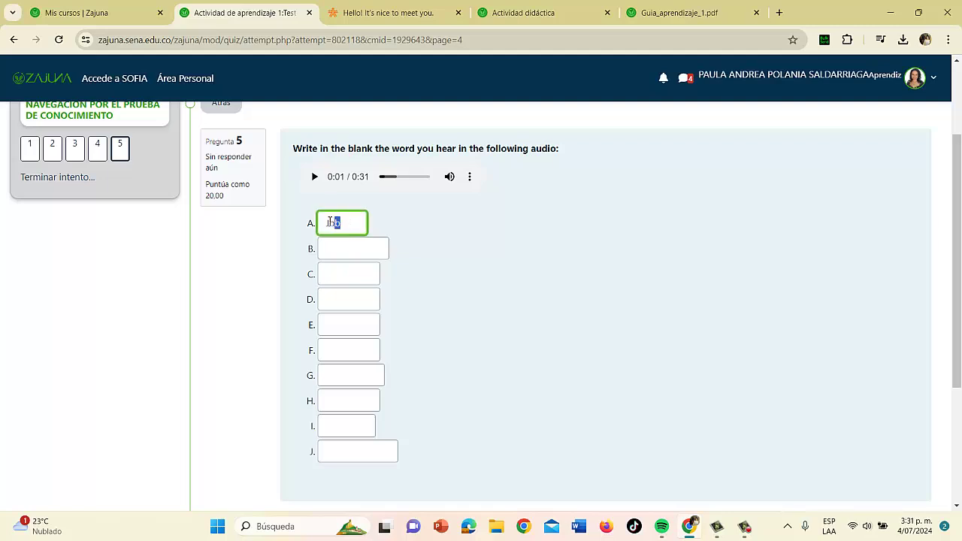
click(394, 219)
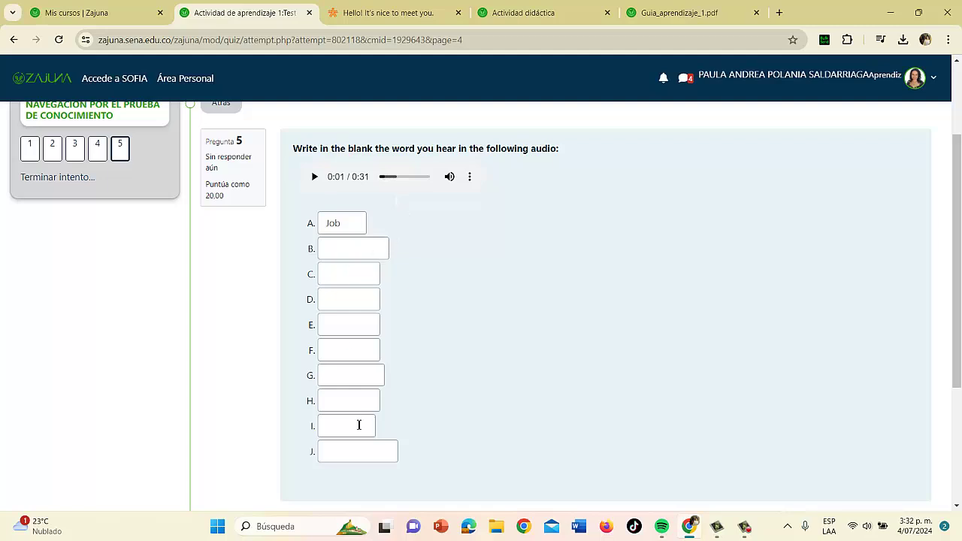
- End the quiz attempt after question 5 and review the status of each question in the attempt summary
scroll(531, 385, down, 2)
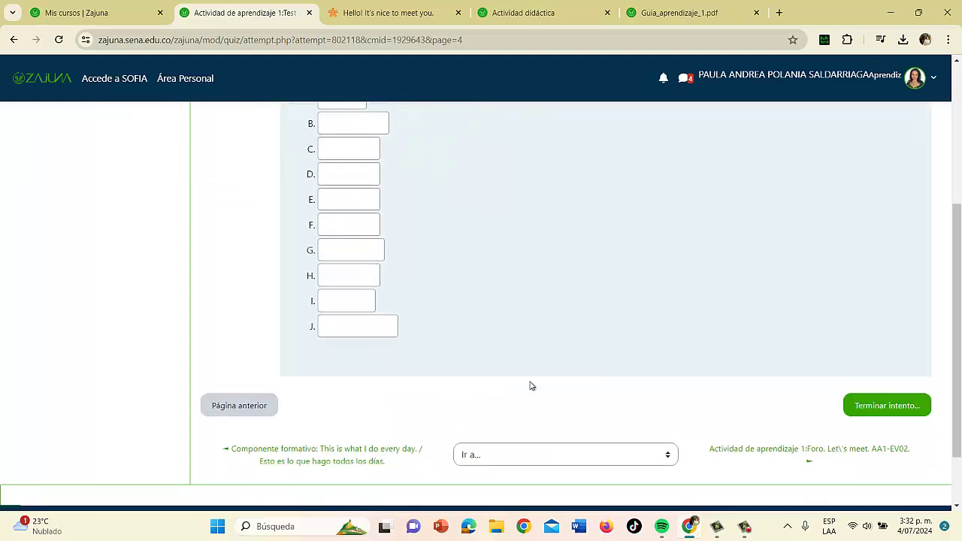
click(895, 410)
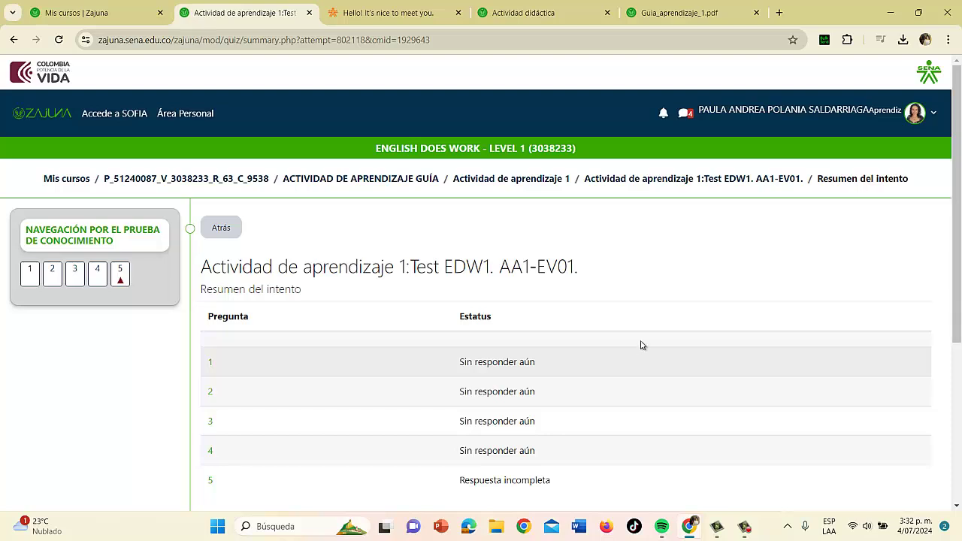
scroll(632, 318, down, 1)
scroll(508, 293, down, 1)
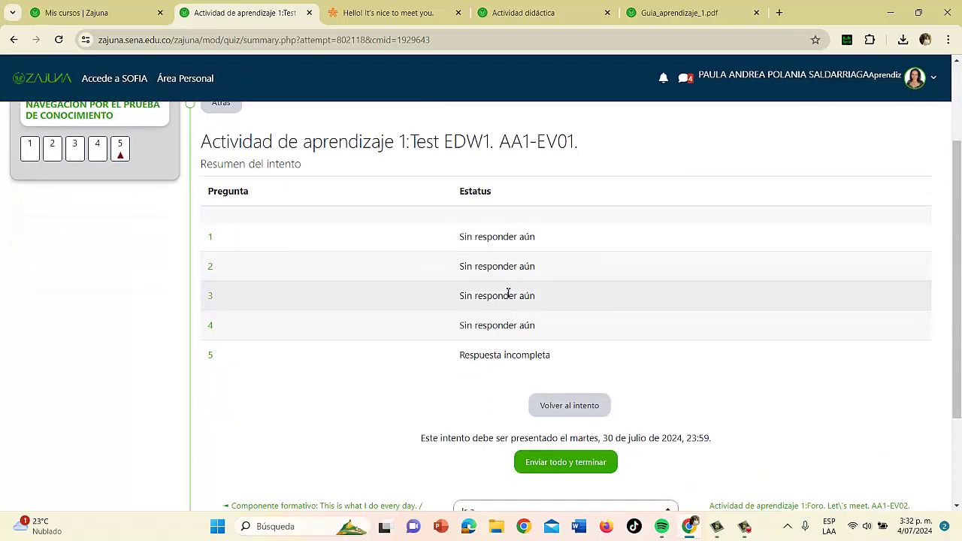
scroll(508, 293, up, 1)
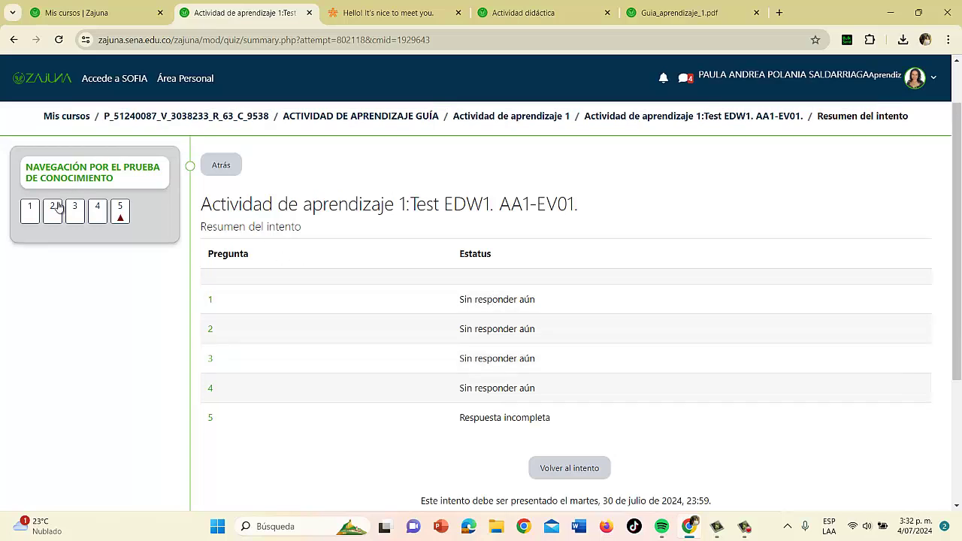
scroll(366, 212, down, 1)
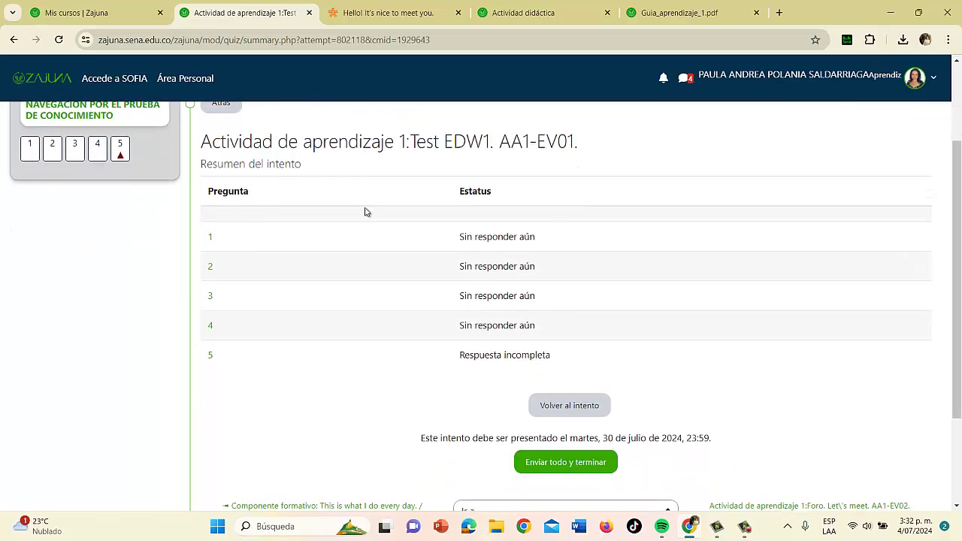
scroll(444, 268, down, 1)
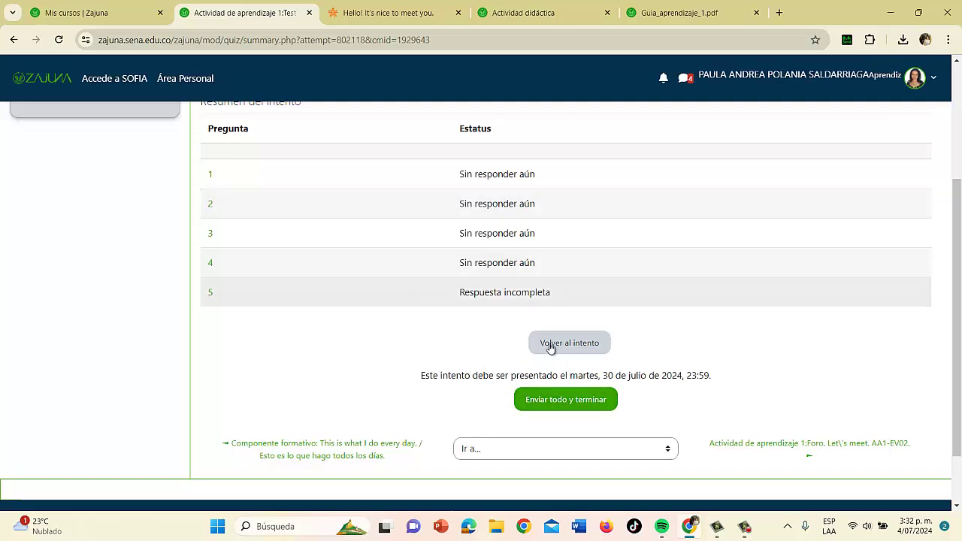
- Submit all answers, confirm finishing the attempt, and check the timing and grade on the review page
click(577, 401)
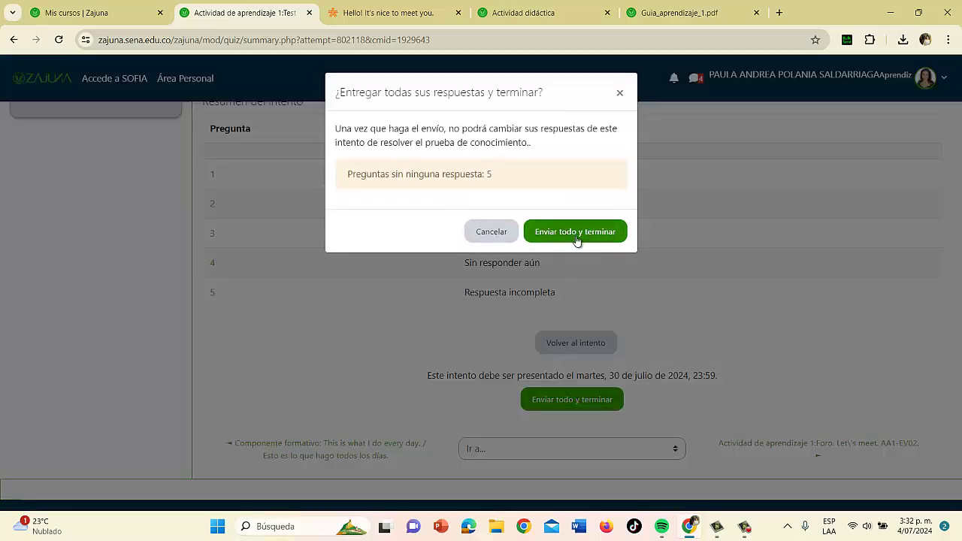
click(586, 234)
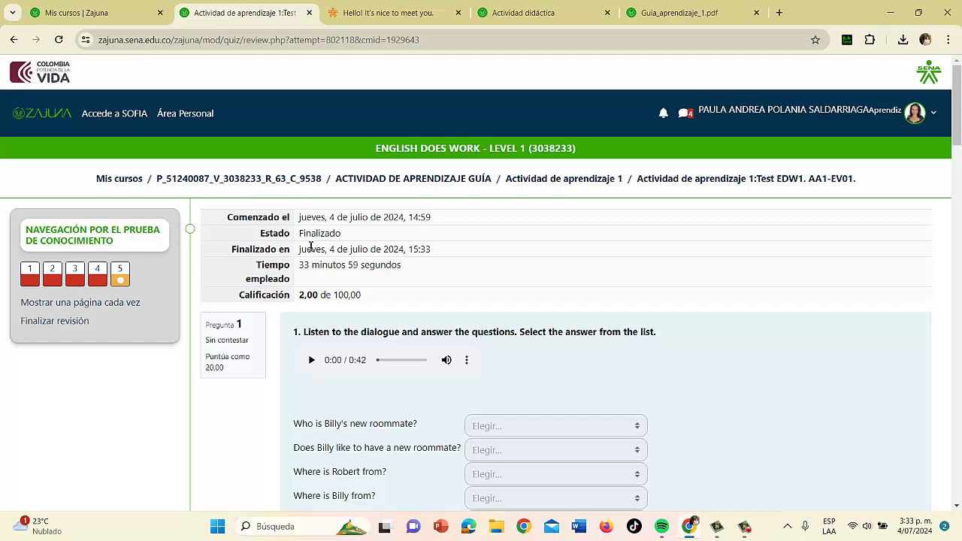
scroll(310, 246, down, 1)
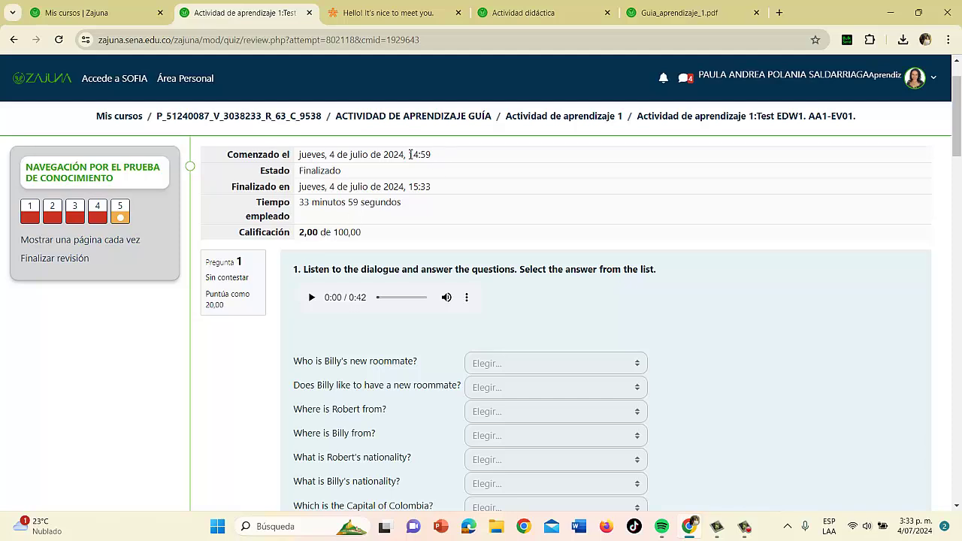
- Return to the course's learning guide section and look over the evidence listed under Actividad de aprendizaje 1
click(559, 119)
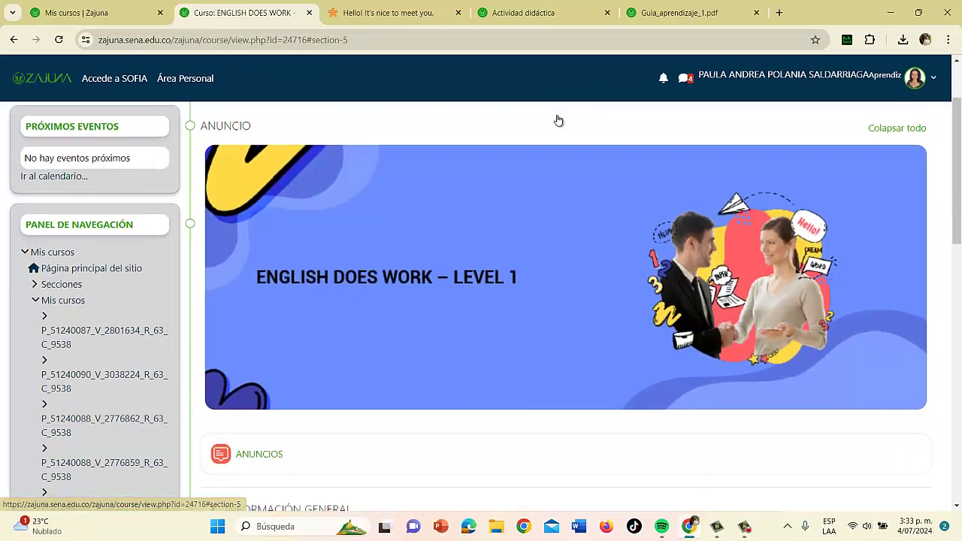
scroll(545, 144, up, 3)
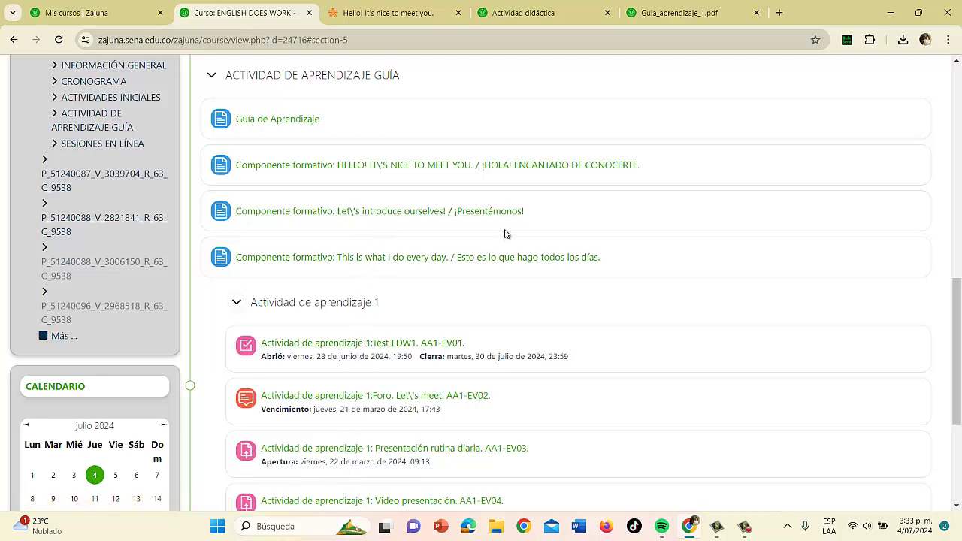
scroll(505, 234, down, 1)
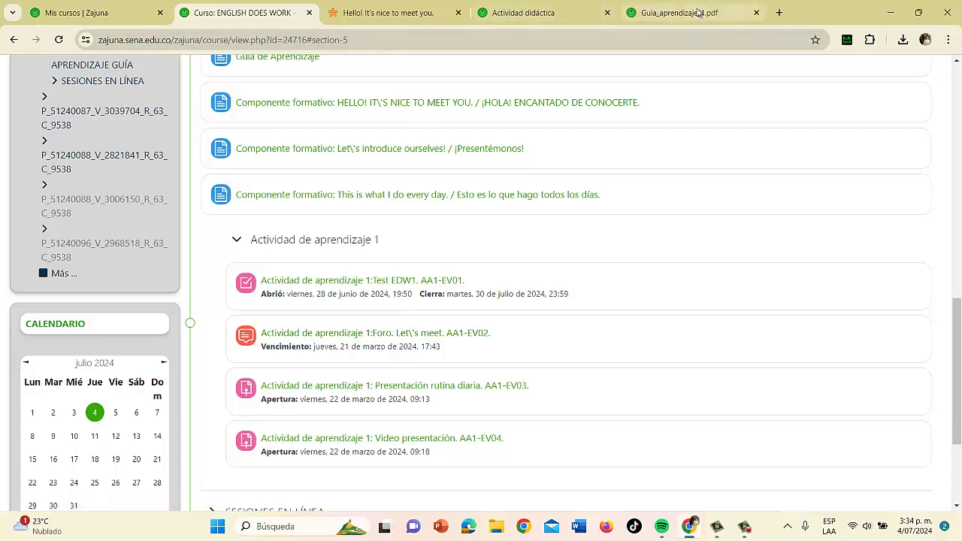
- Switch to Guia_aprendizaje_1.pdf and find the evidence section Foro. Let's meet. AA1-EV02
click(700, 13)
scroll(438, 215, down, 2)
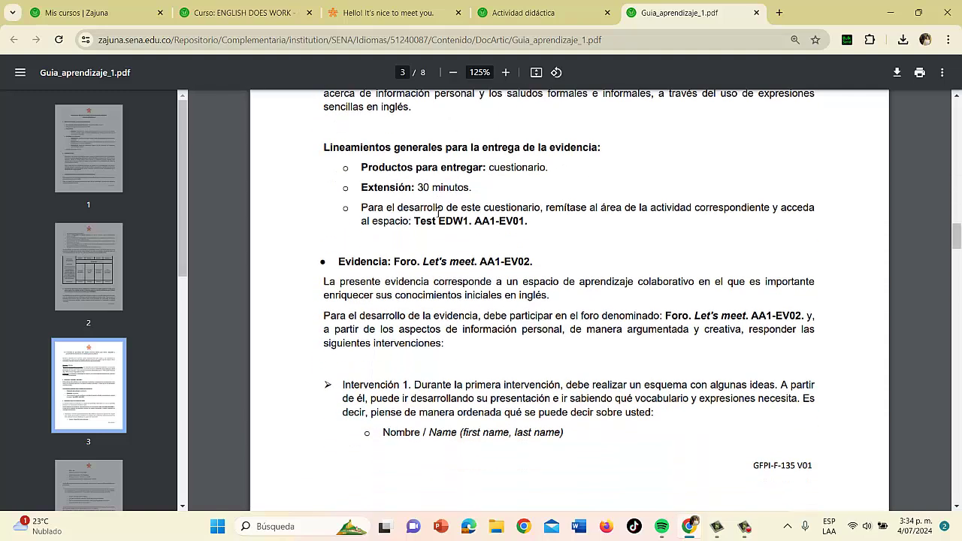
scroll(429, 210, down, 1)
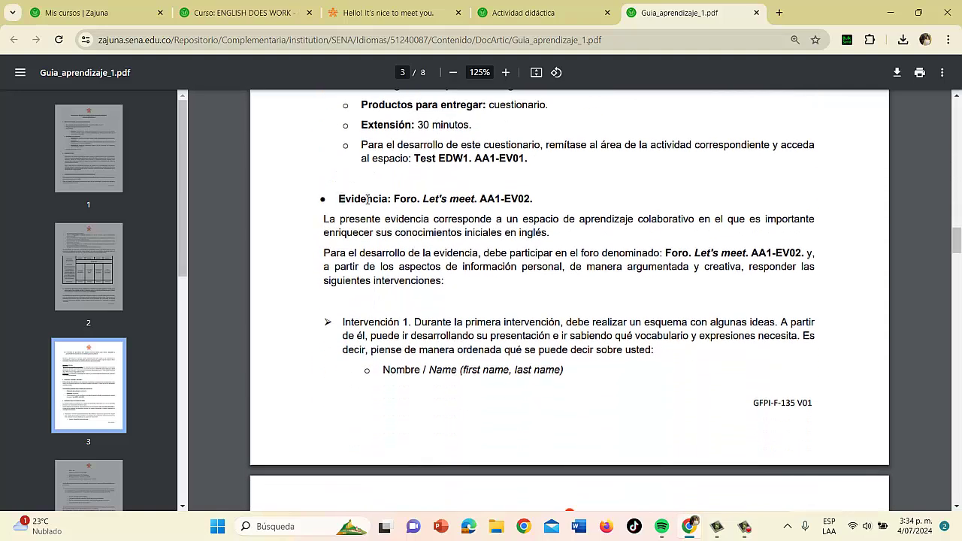
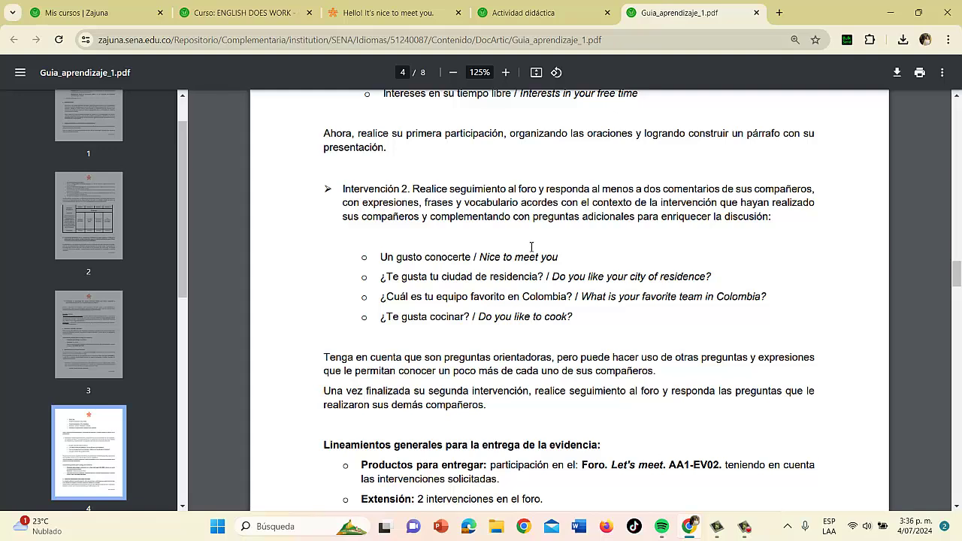
- Examine the forum's Intervención 2 questions and submission guidelines, and return to the topics listed for Intervención 1
scroll(532, 249, down, 2)
scroll(532, 252, up, 2)
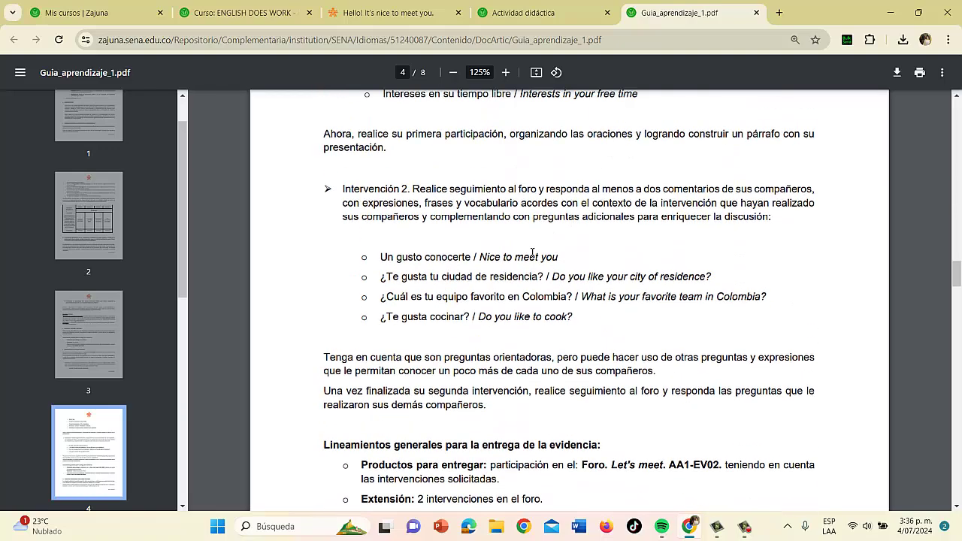
scroll(533, 253, down, 1)
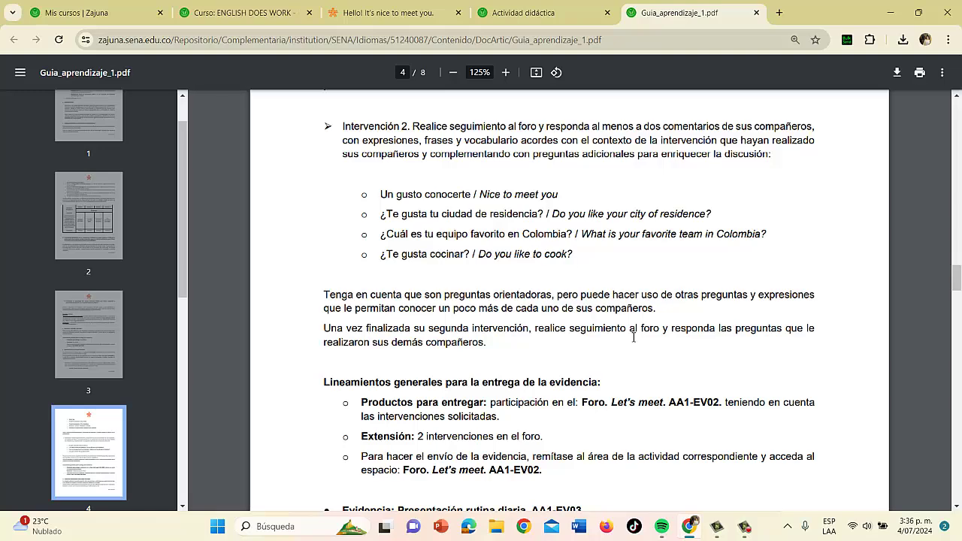
scroll(634, 338, down, 1)
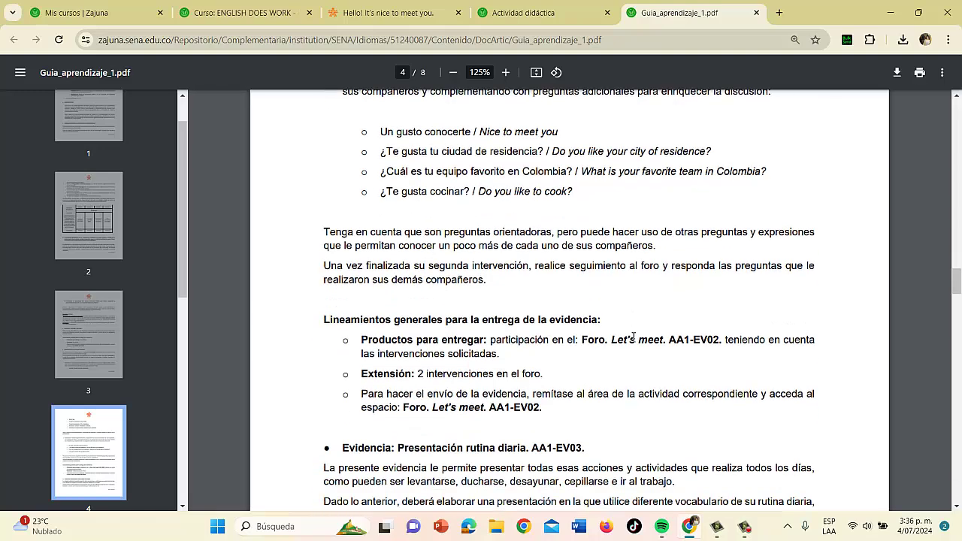
scroll(634, 338, up, 2)
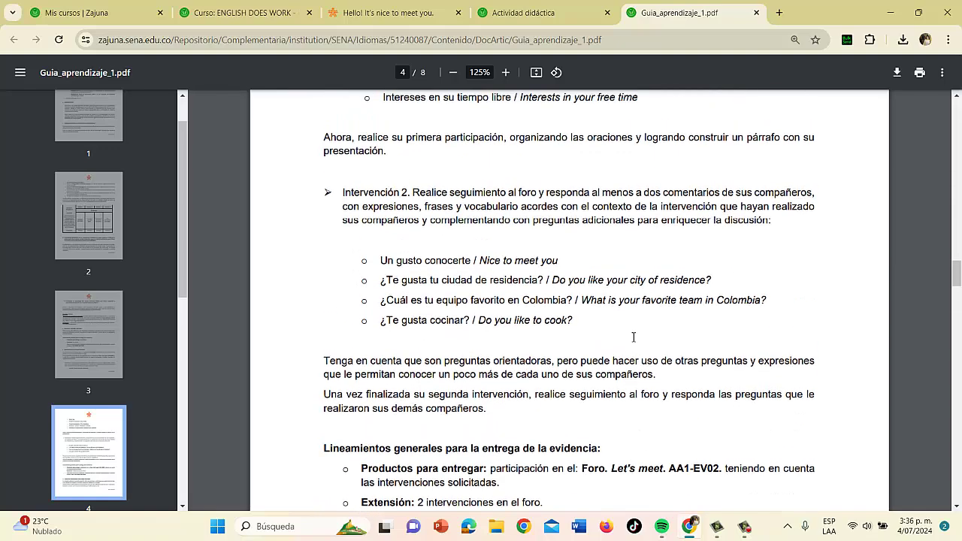
scroll(633, 338, up, 6)
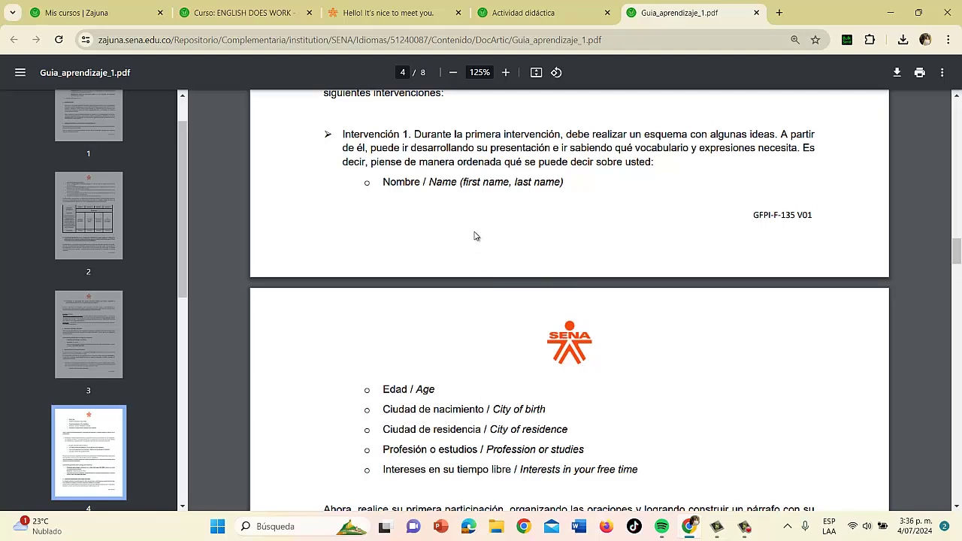
- Return to the course page and open the Actividad de aprendizaje 1 forum Foro. Let's meet. AA1-EV02
click(250, 9)
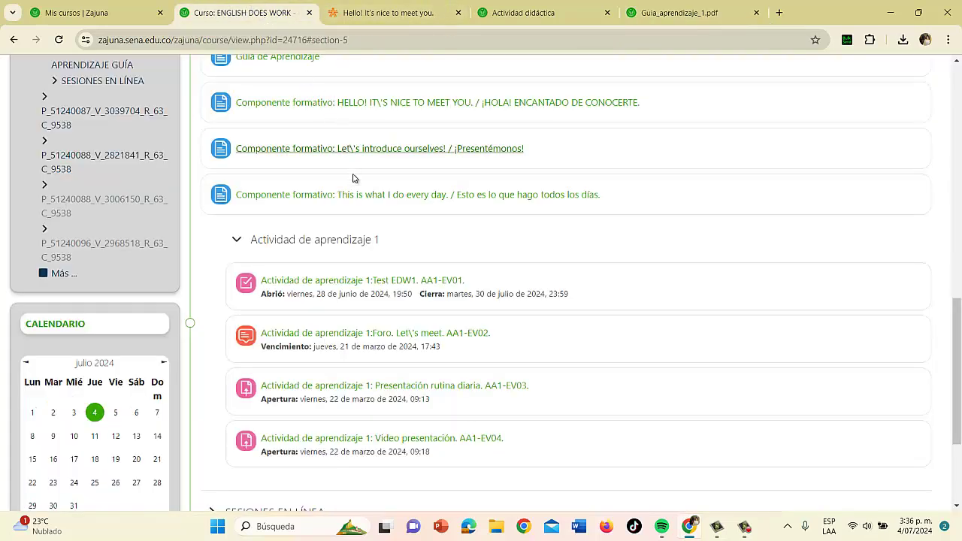
scroll(355, 182, up, 2)
scroll(357, 185, down, 3)
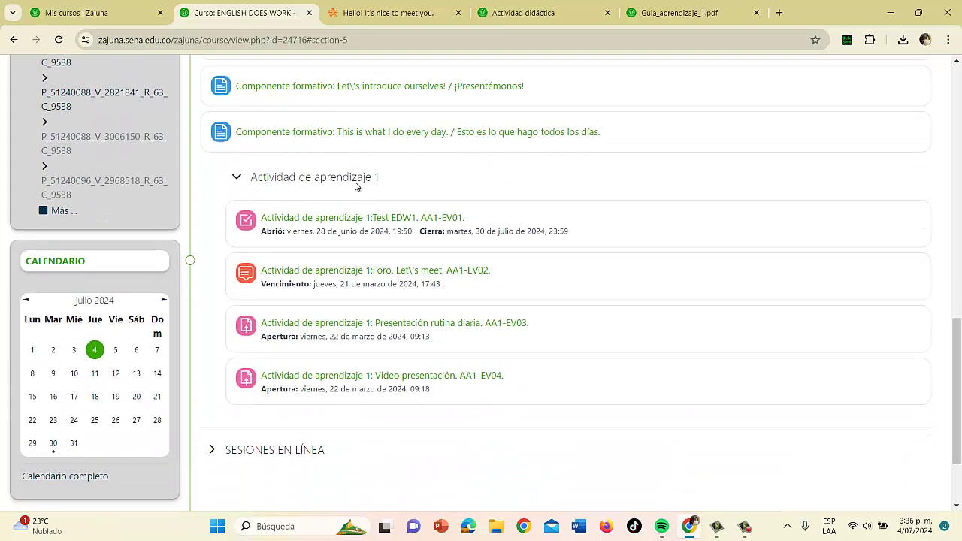
click(358, 272)
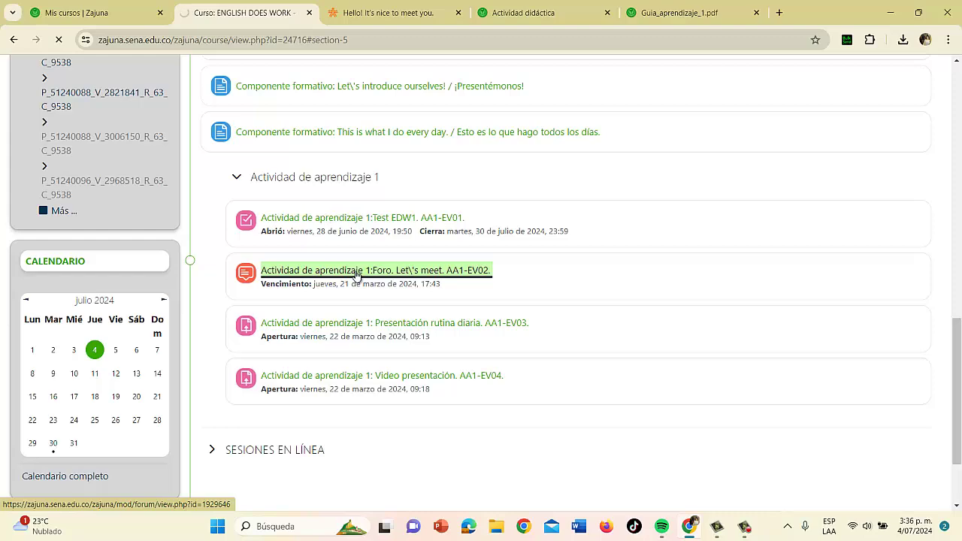
- Look over the forum page, open its evaluation instrument, and read the general data down to the Lista de chequeo table
scroll(365, 264, down, 3)
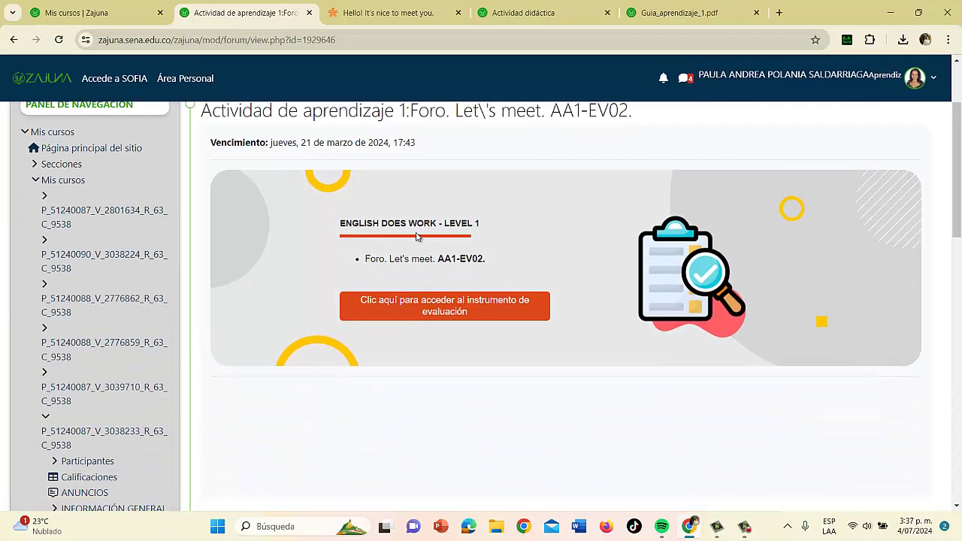
scroll(447, 213, up, 1)
scroll(452, 372, down, 2)
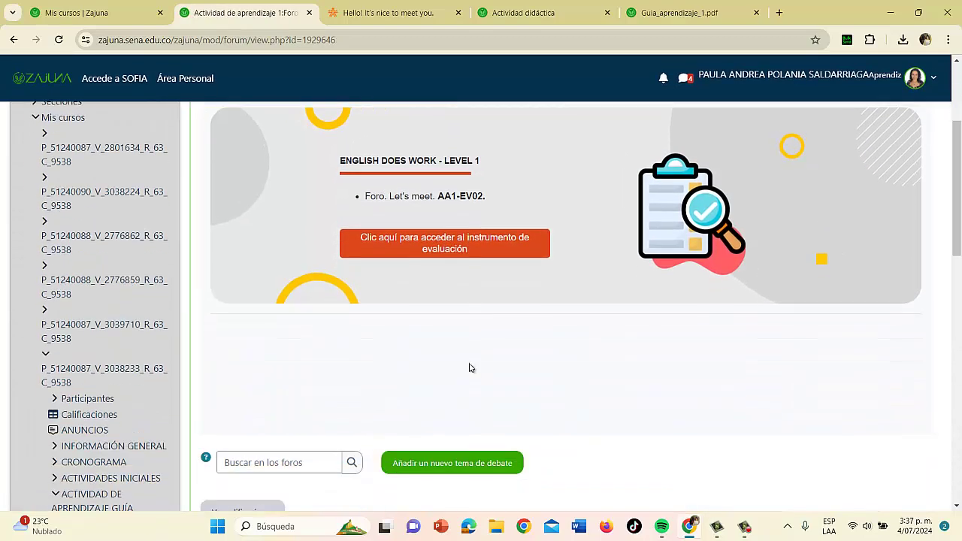
scroll(469, 368, up, 2)
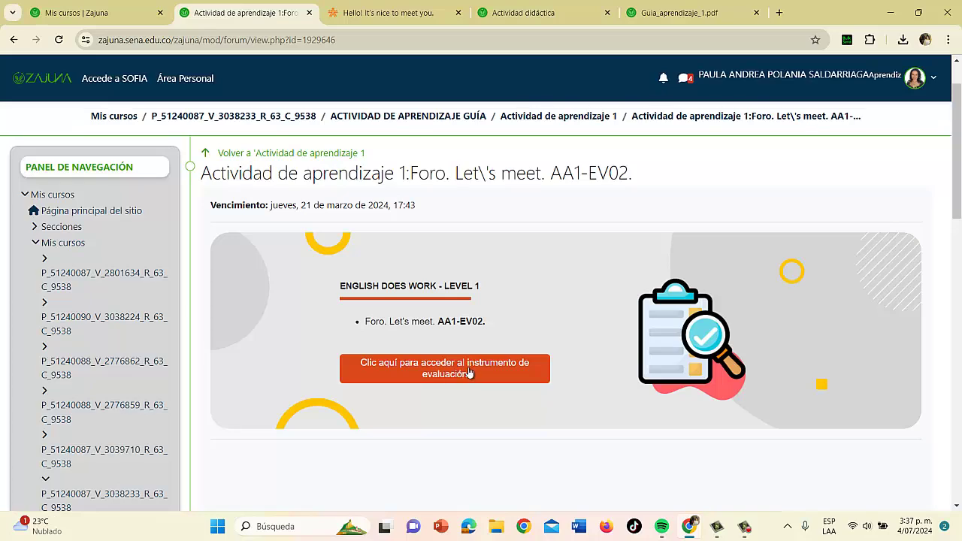
click(469, 371)
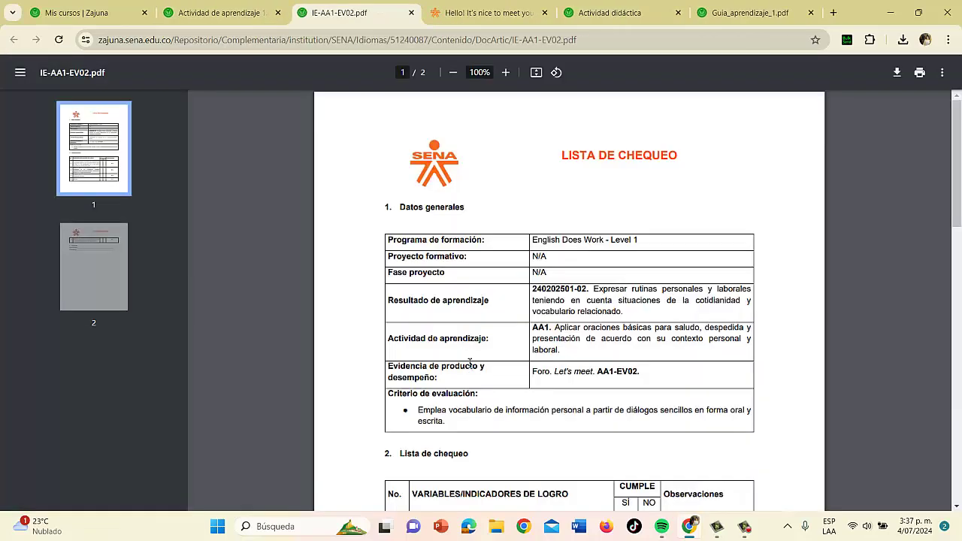
scroll(523, 311, down, 2)
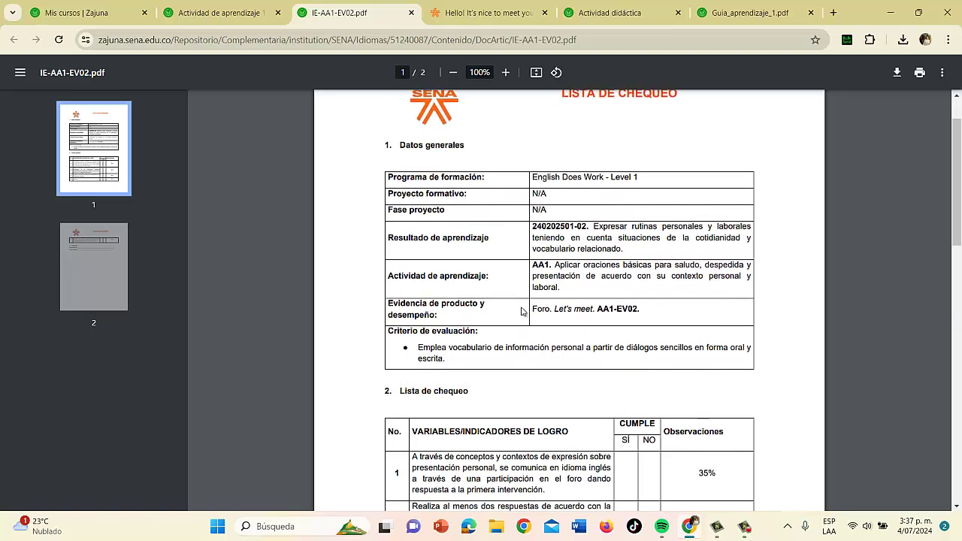
scroll(523, 311, up, 1)
scroll(524, 311, down, 3)
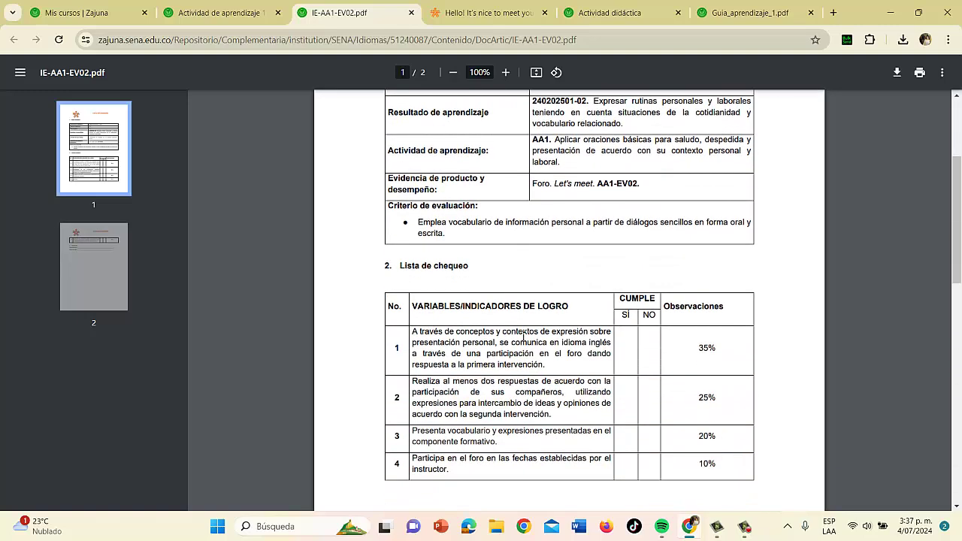
scroll(522, 315, down, 2)
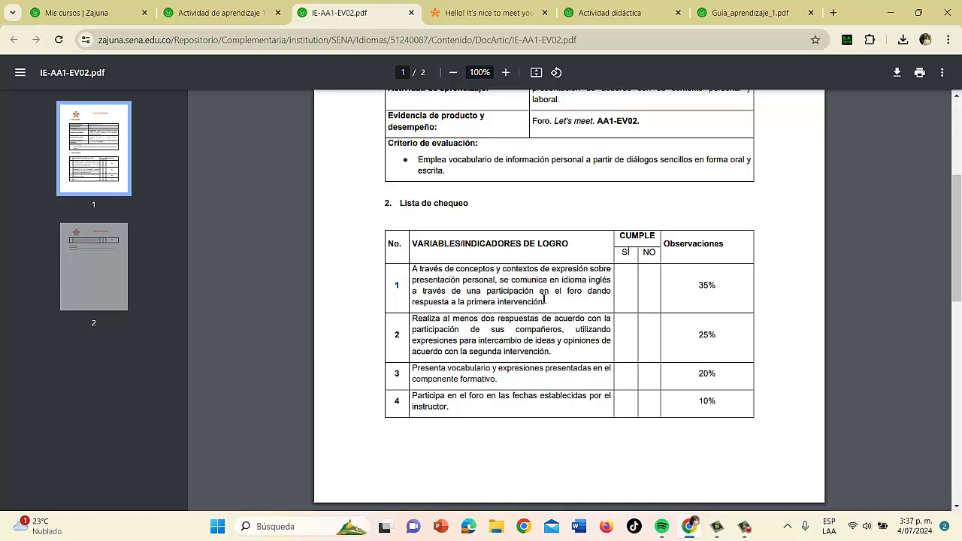
- Highlight and read checklist indicators 1 to 3 on the first intervention, the replies to classmates, and the vocabulary used
drag(545, 301, 413, 269)
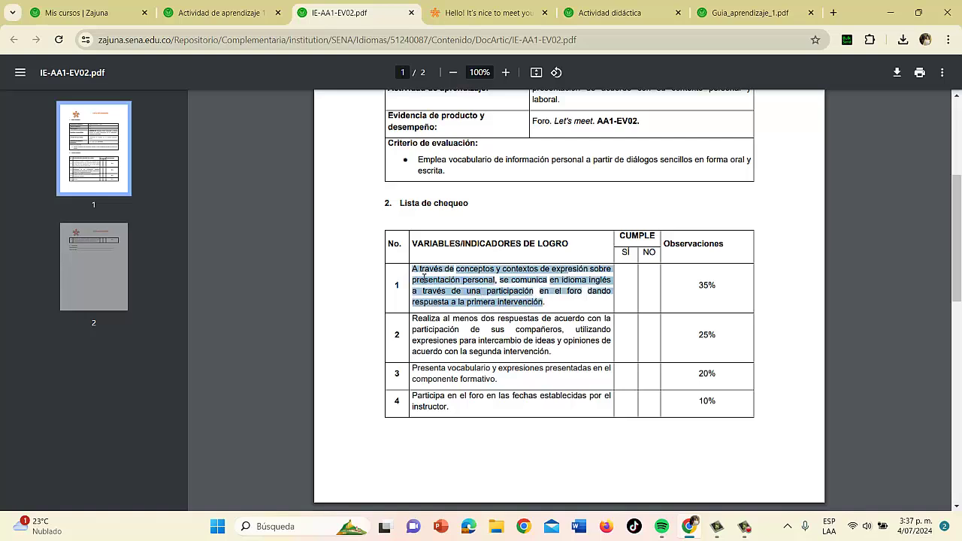
click(571, 293)
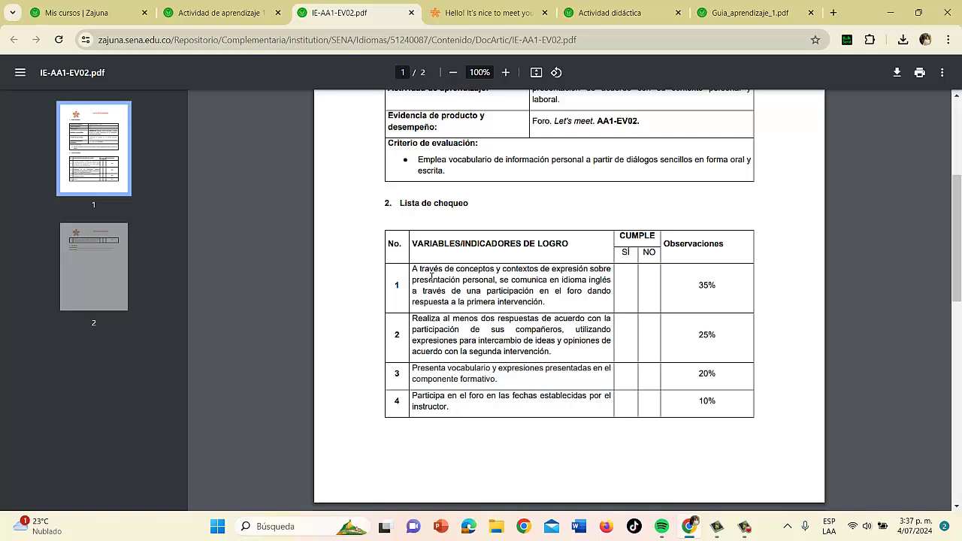
drag(558, 353, 423, 335)
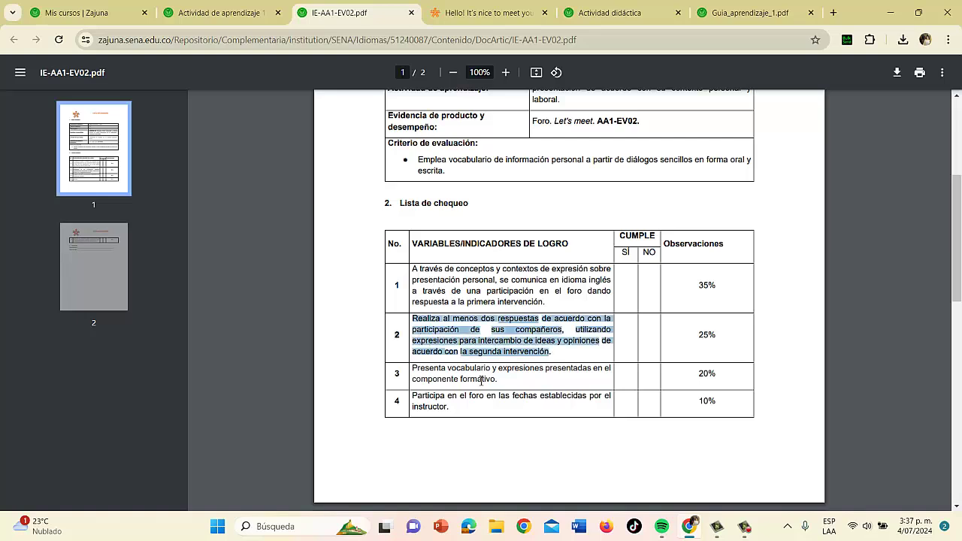
click(483, 381)
drag(497, 381, 429, 368)
click(451, 412)
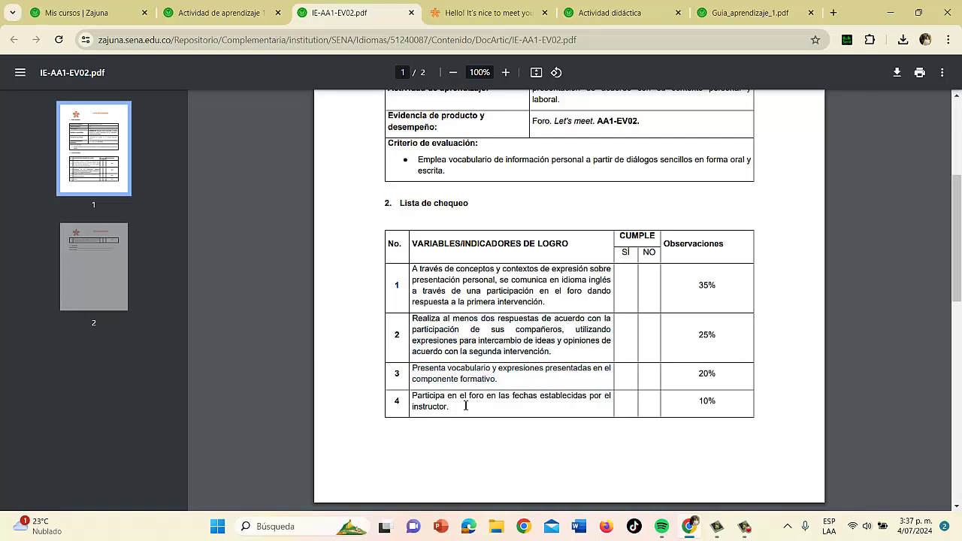
- Examine the remaining checklist indicators 4 and 5, including the page 2 row and its percentage
scroll(466, 406, down, 3)
scroll(467, 406, up, 3)
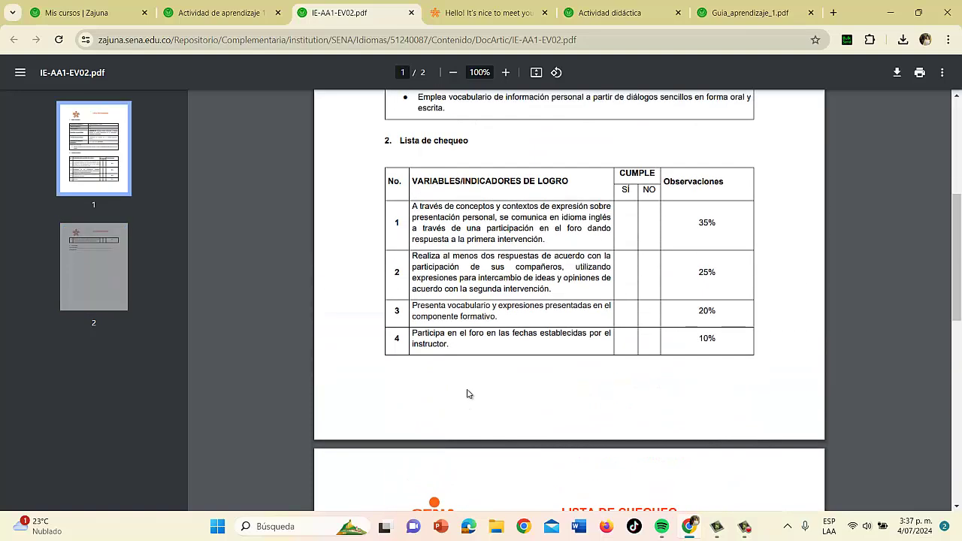
drag(461, 354, 432, 246)
click(470, 315)
scroll(539, 329, down, 2)
scroll(664, 212, up, 2)
scroll(640, 399, down, 3)
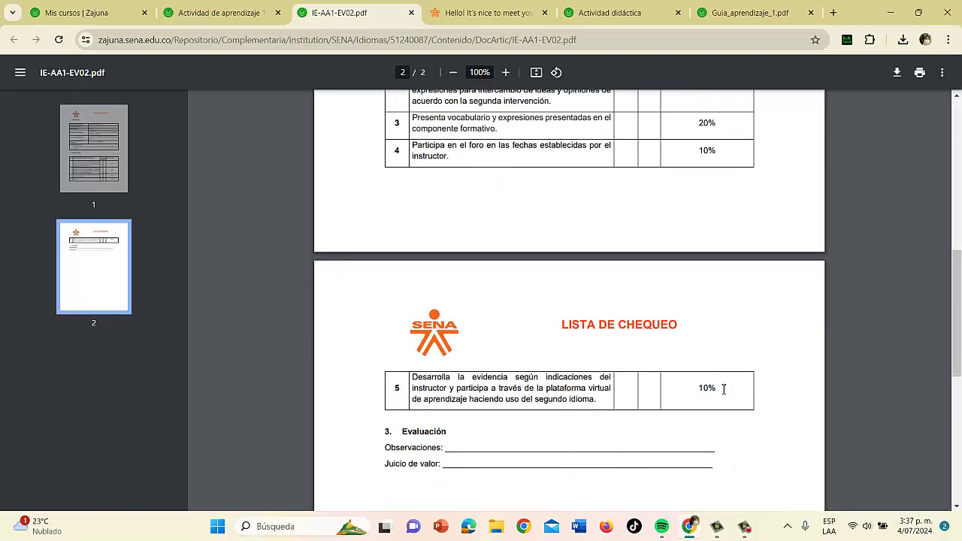
scroll(624, 359, up, 5)
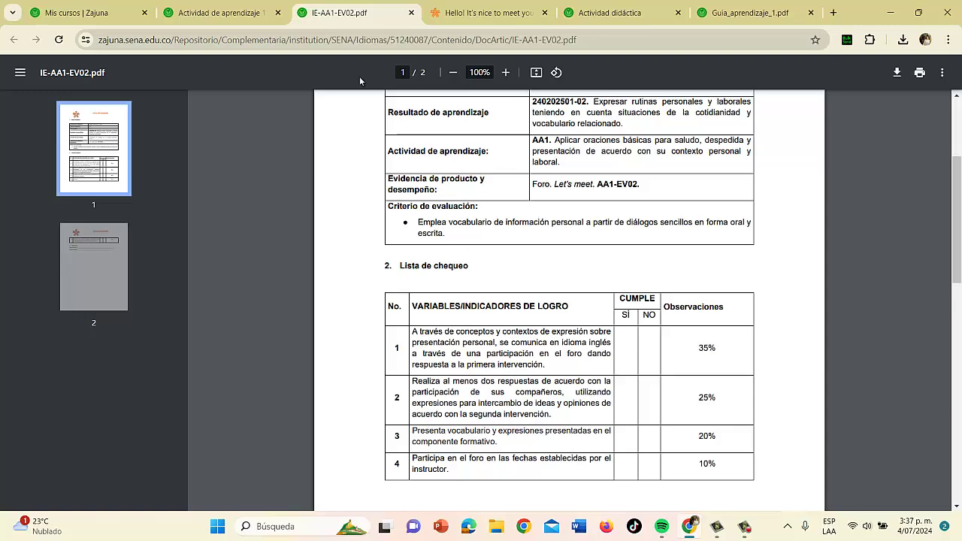
- Return to the forum page and start a new discussion topic with the subject "My introduction"
click(255, 21)
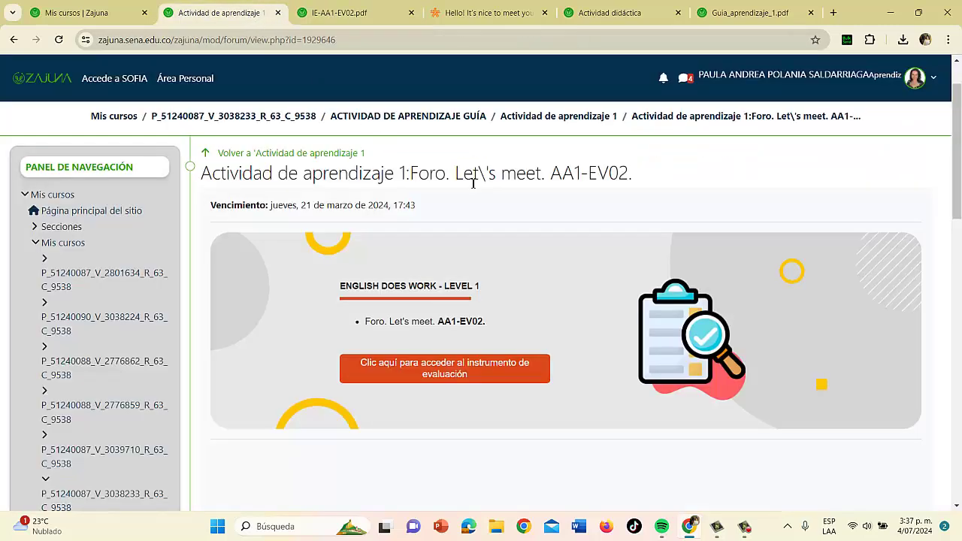
scroll(472, 185, down, 2)
scroll(472, 185, down, 3)
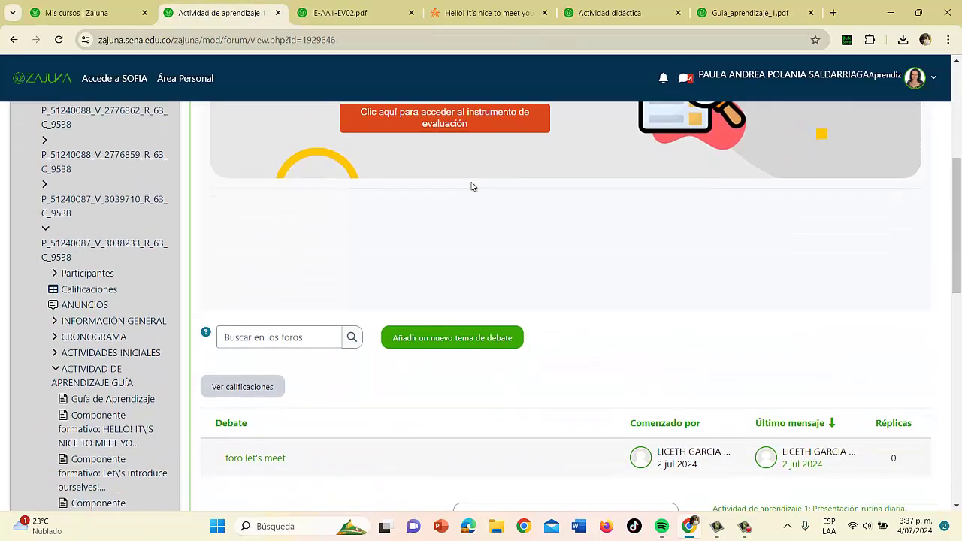
scroll(473, 186, down, 1)
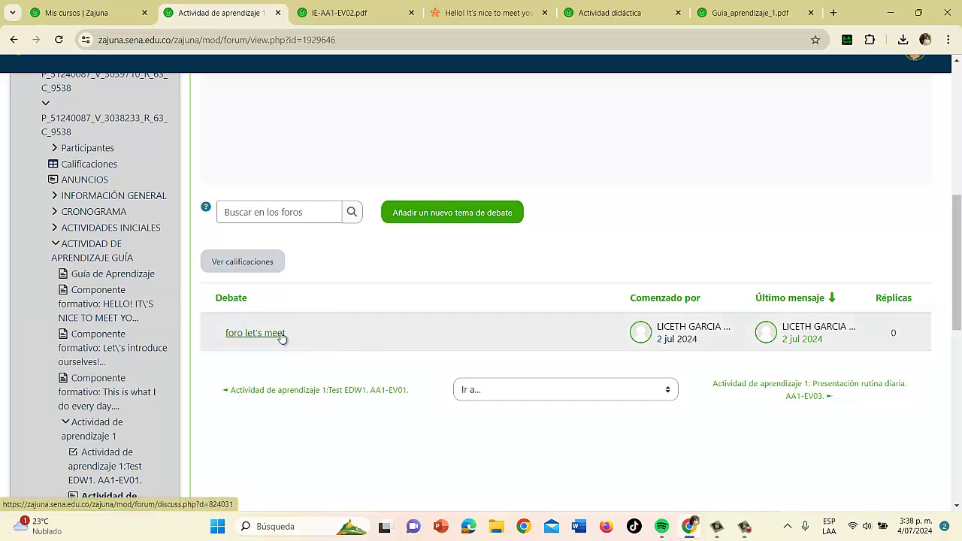
click(425, 214)
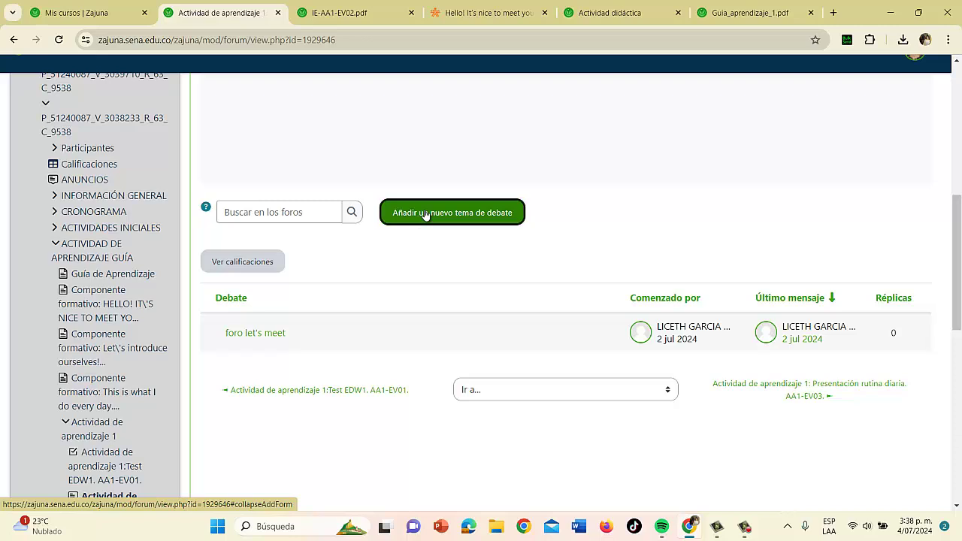
click(452, 303)
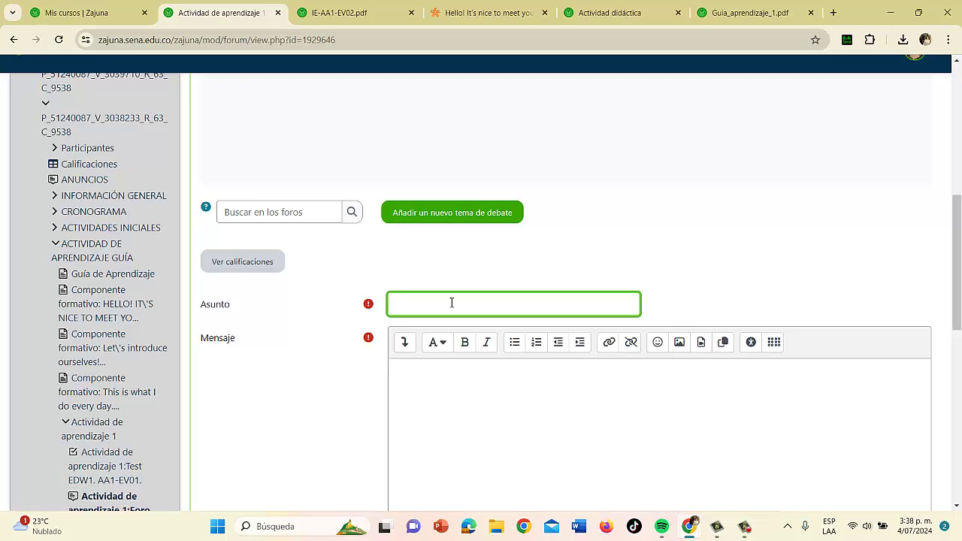
text(My introduction)
- Write "Hello my name is..." as the message and post the new topic to the forum
scroll(491, 304, down, 2)
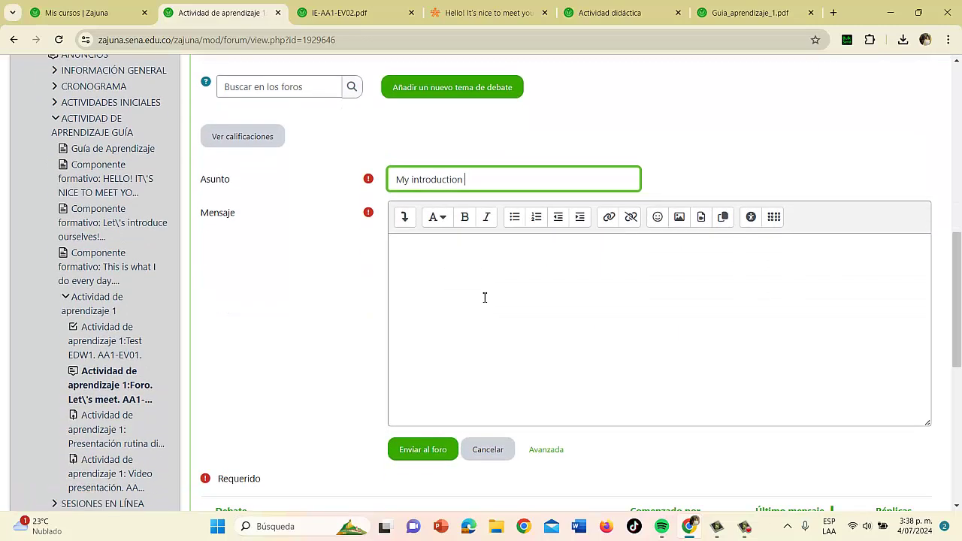
click(485, 280)
text(Hello my nma)
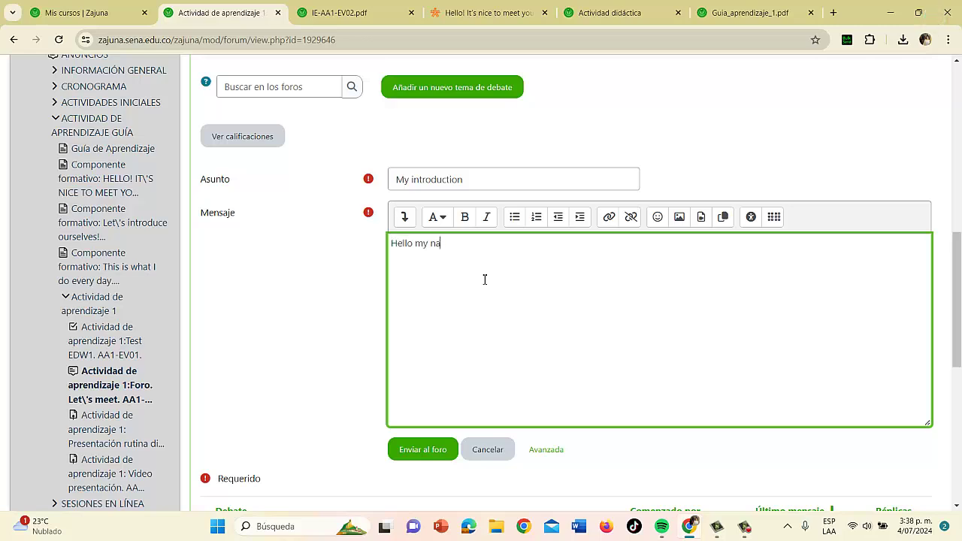
text(me is...)
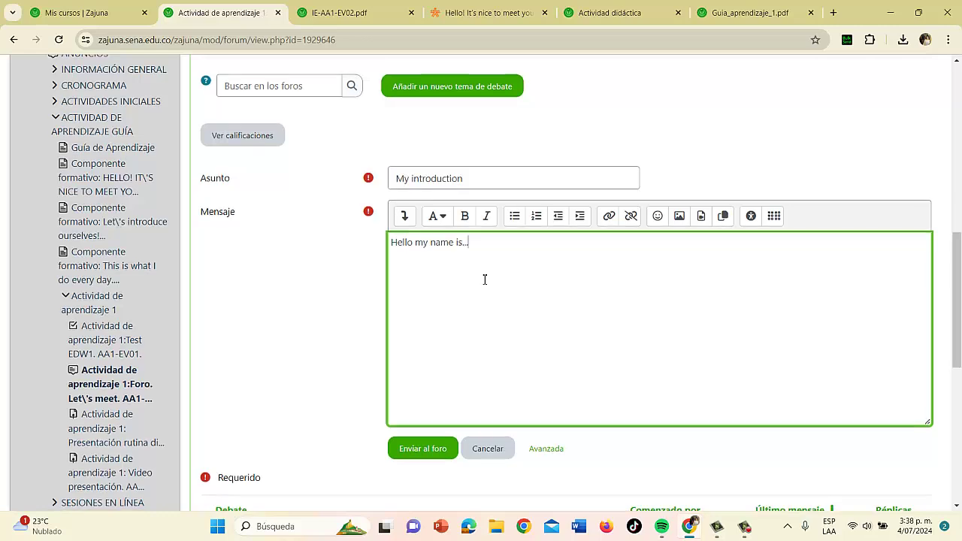
scroll(484, 279, down, 1)
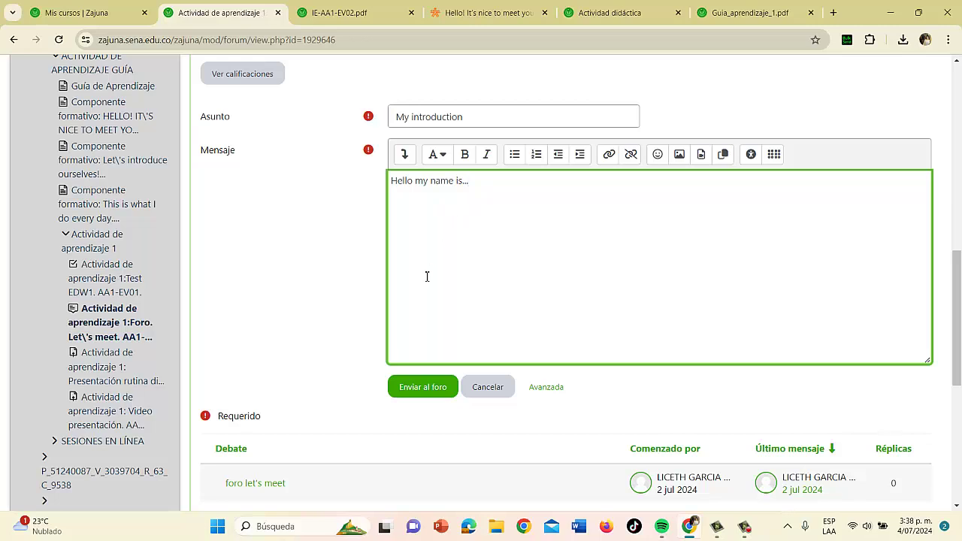
click(422, 390)
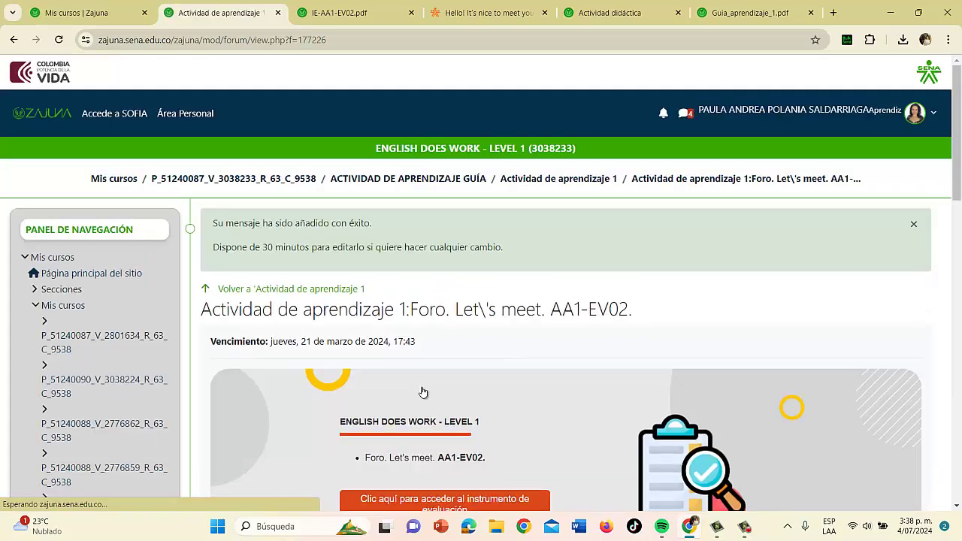
- Find the My introduction topic in the forum's discussion list and open it to its post
scroll(451, 344, down, 5)
scroll(451, 345, down, 3)
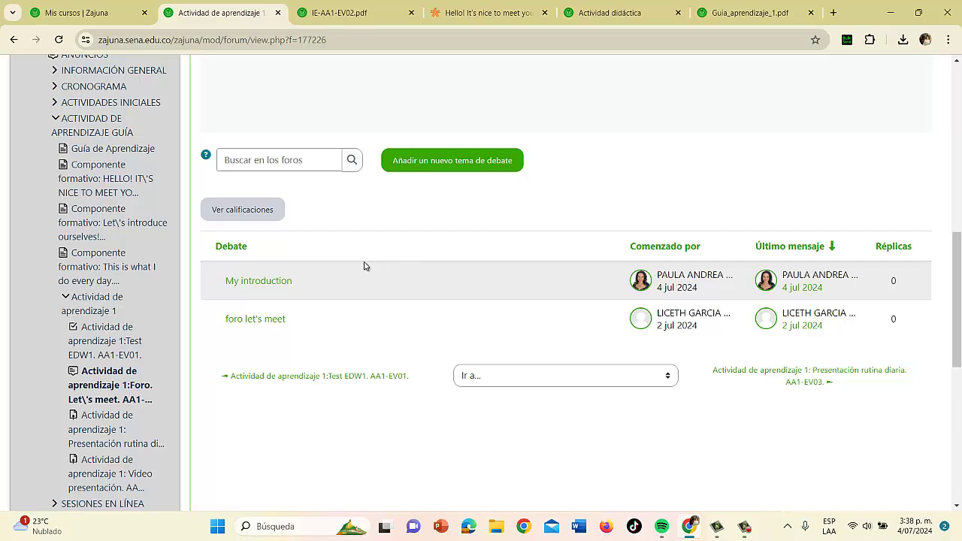
click(262, 285)
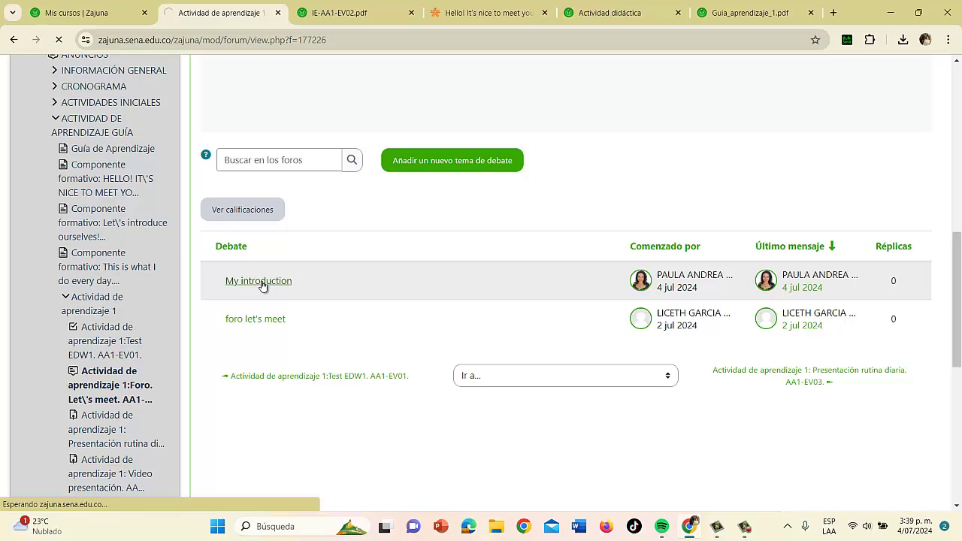
scroll(391, 274, down, 2)
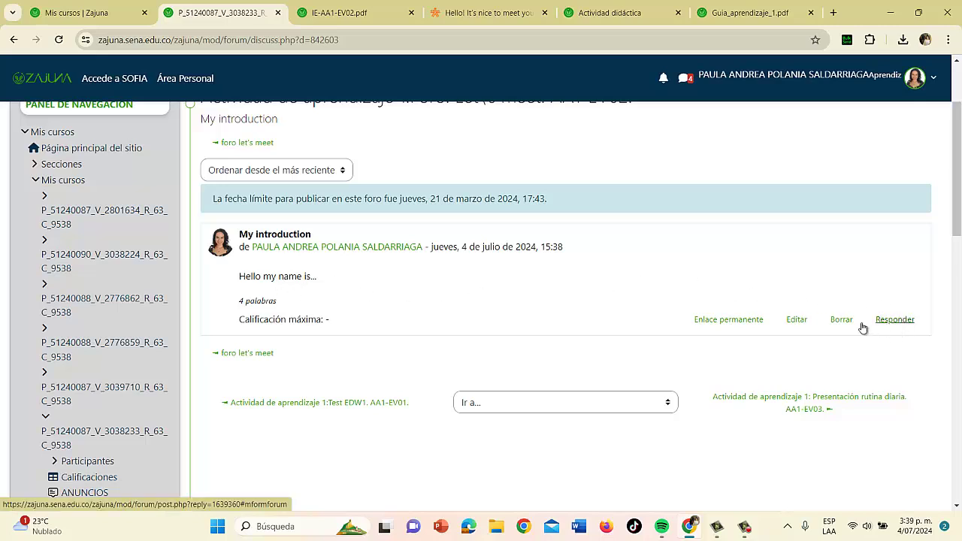
- Post a reply greeting the author by name with "nice to meet you." and "How old are you?" on a second line, and check it
click(893, 326)
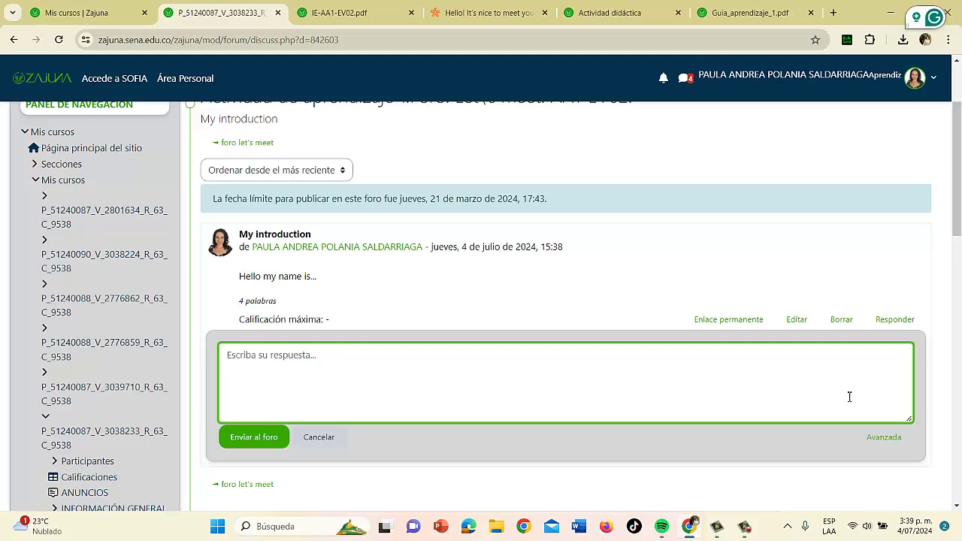
text(Hello Paula, nice to meet you.)
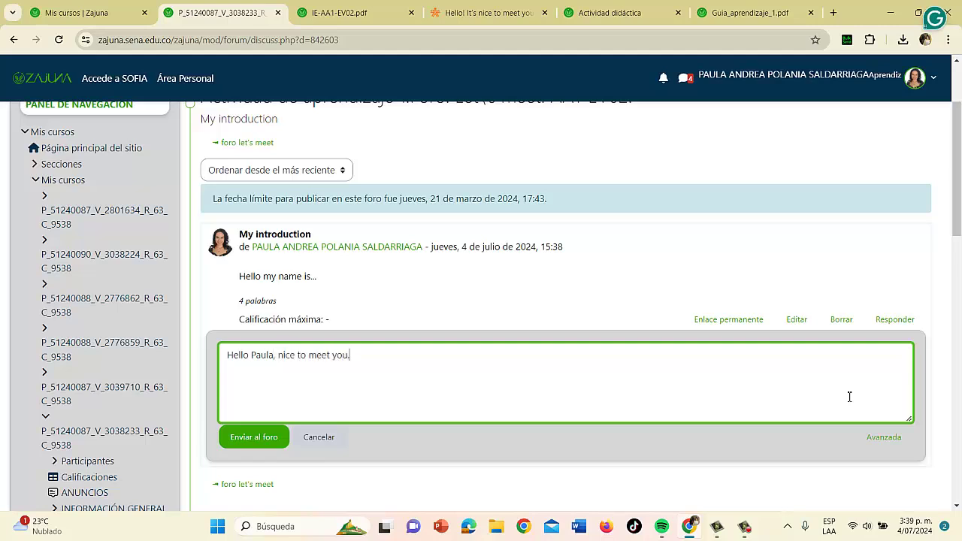
key(Return)
text(How old are you?)
click(246, 437)
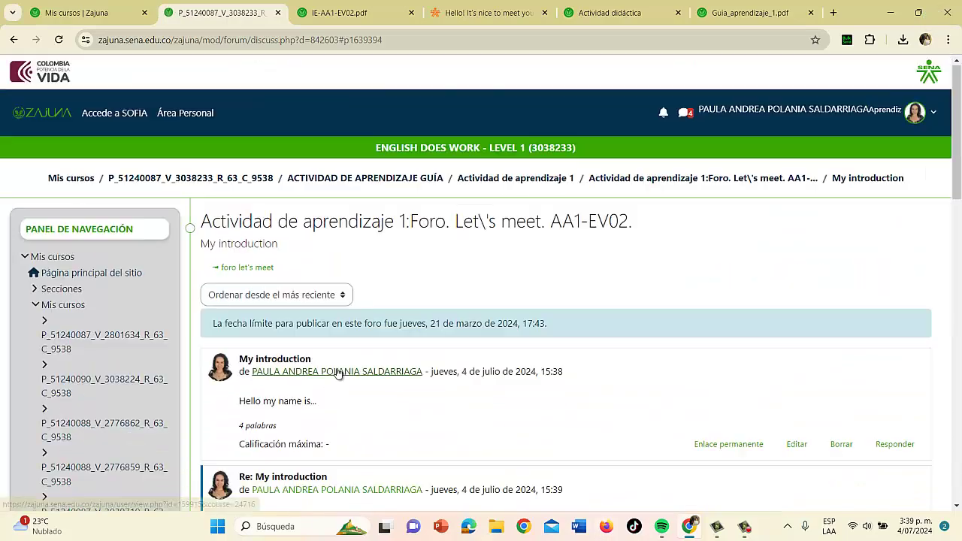
scroll(346, 353, up, 2)
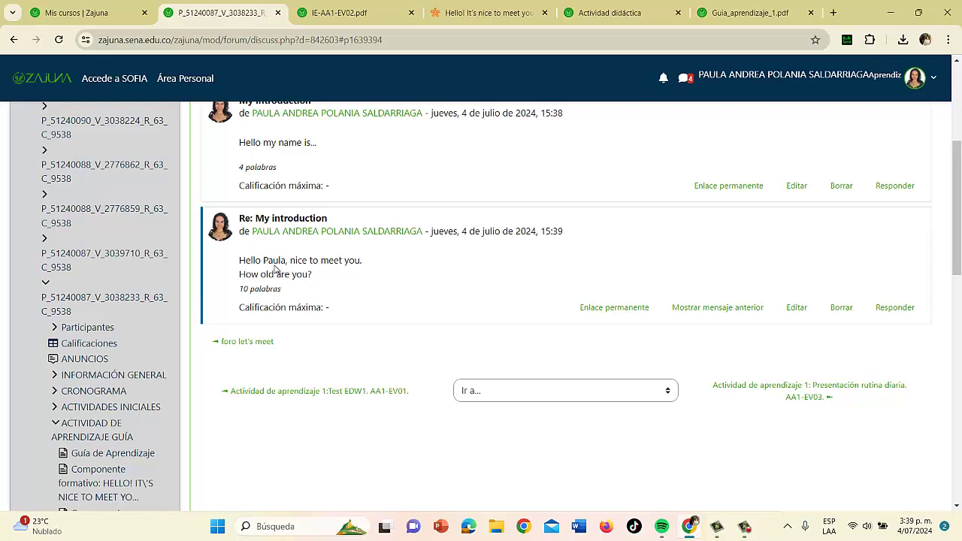
click(313, 273)
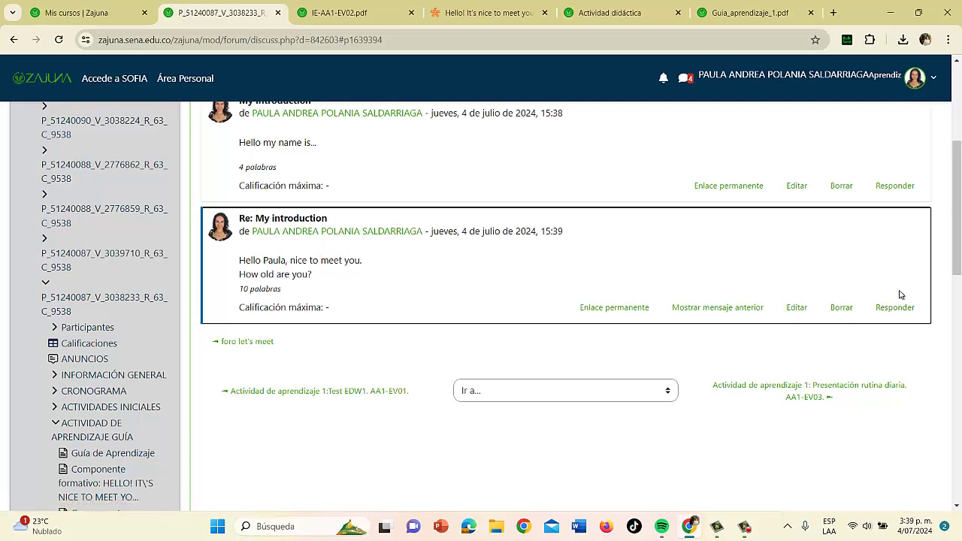
- Open an empty reply form under the "Re: My introduction" post and review the forum thread
click(889, 311)
click(890, 308)
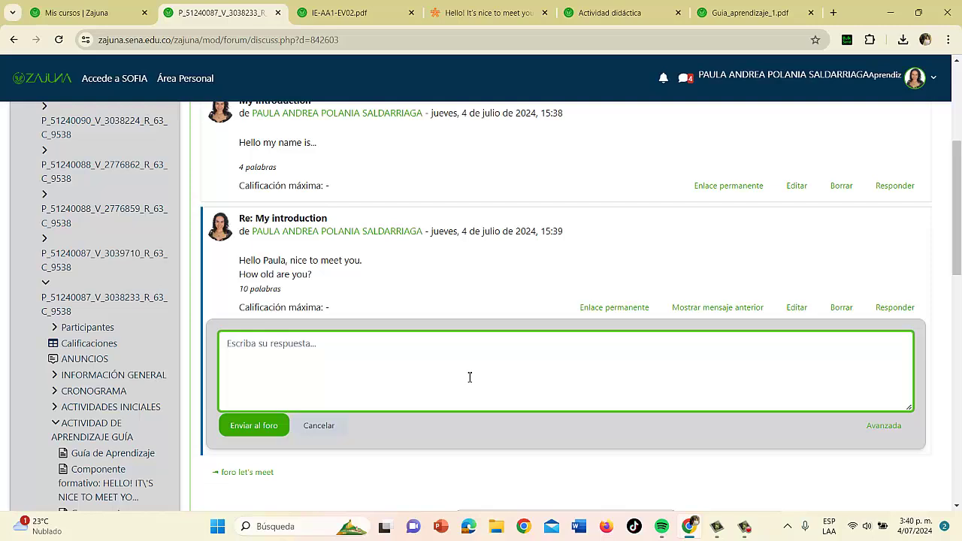
scroll(470, 377, up, 2)
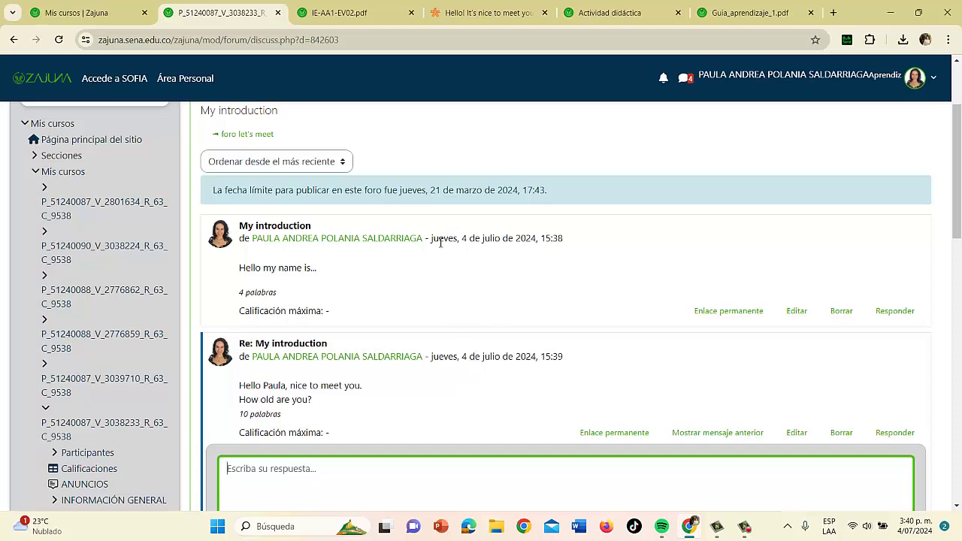
scroll(438, 384, up, 2)
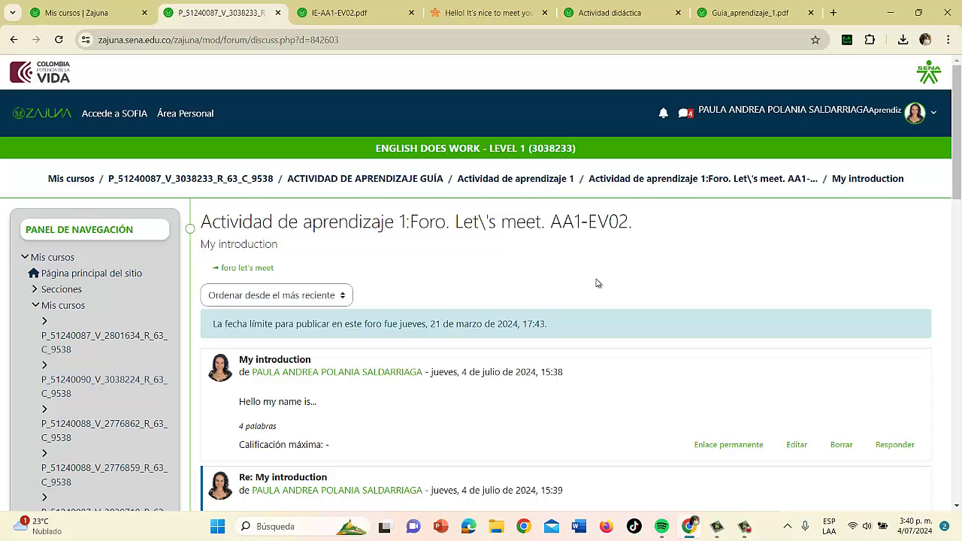
scroll(735, 331, down, 5)
scroll(736, 328, up, 2)
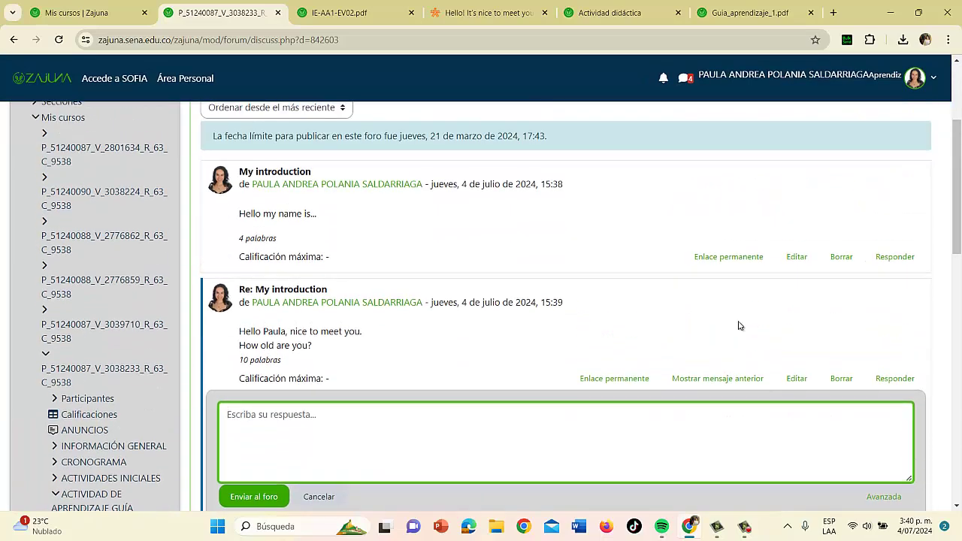
click(746, 530)
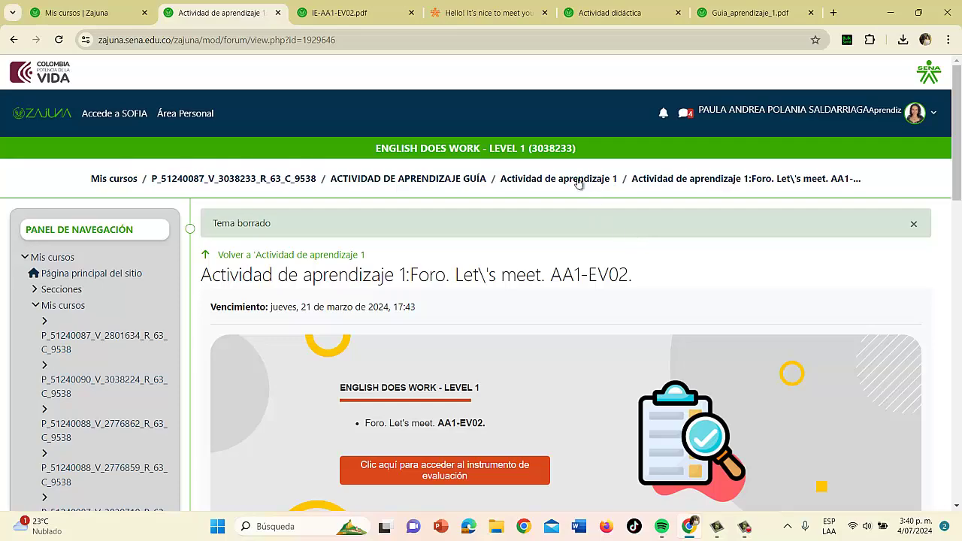
- In Guia_aprendizaje_1.pdf, find the "Presentación rutina diaria. AA1-EV03" evidence section and enlarge the document to 150% for reading
click(748, 14)
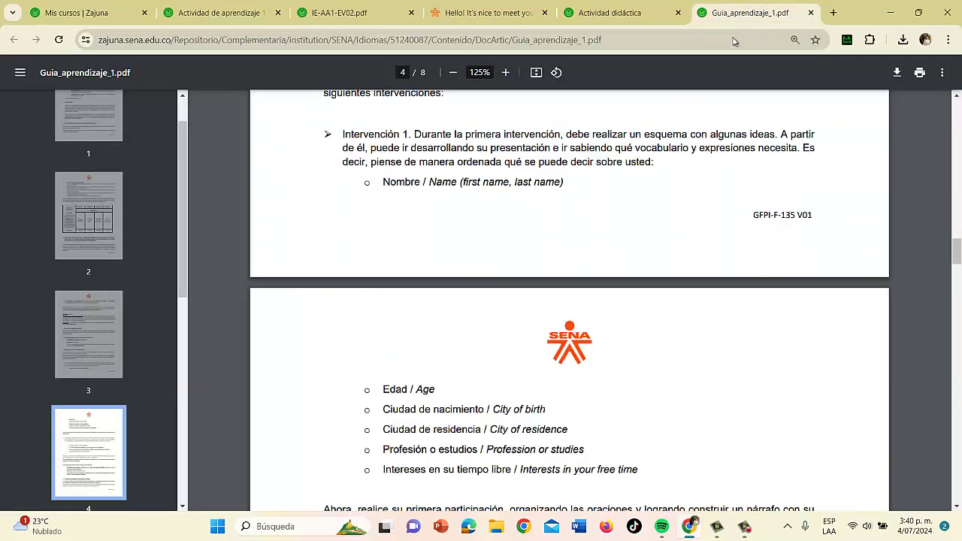
scroll(602, 193, down, 6)
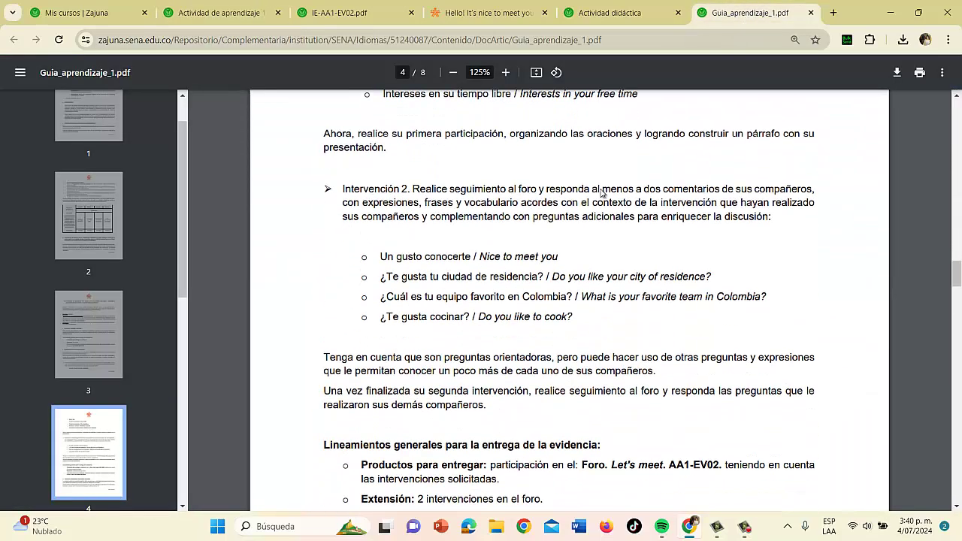
scroll(602, 193, down, 4)
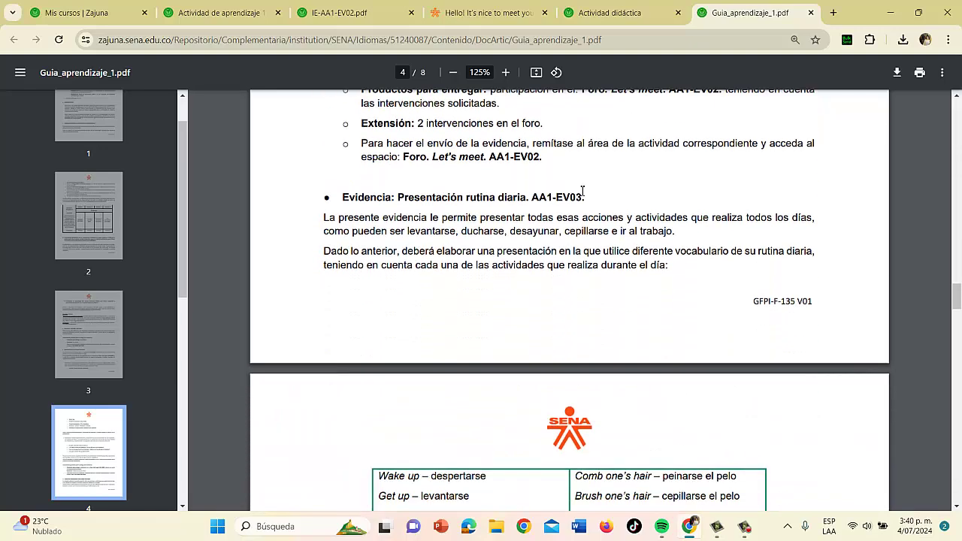
drag(331, 199, 560, 217)
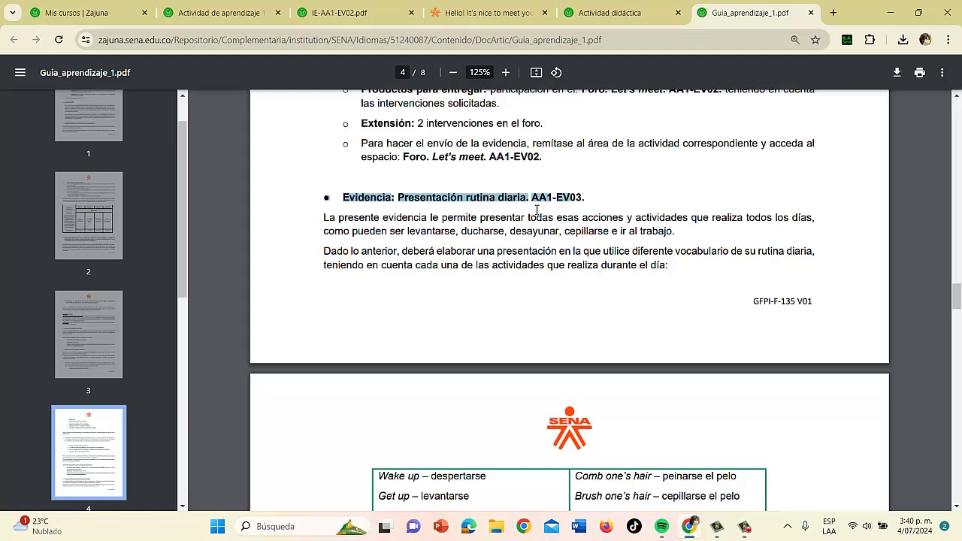
click(536, 210)
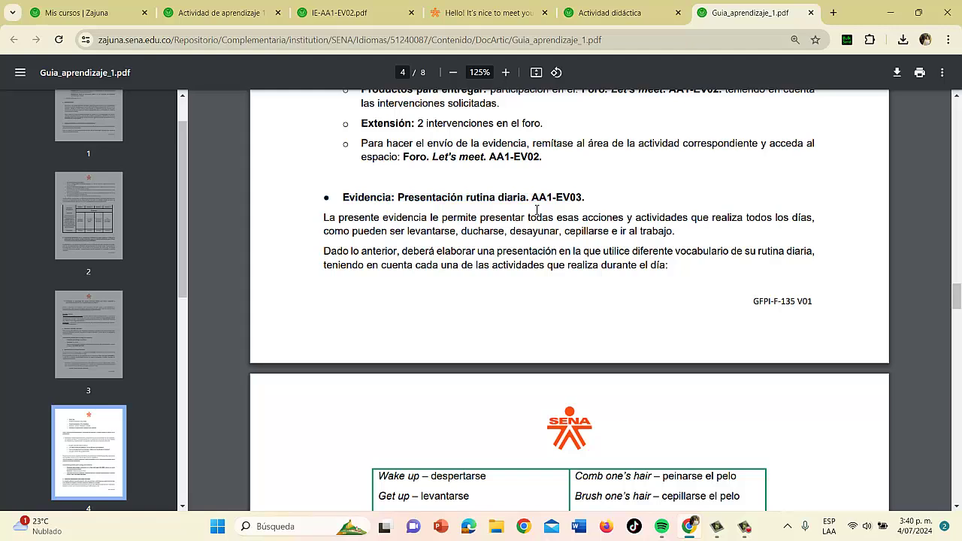
click(506, 73)
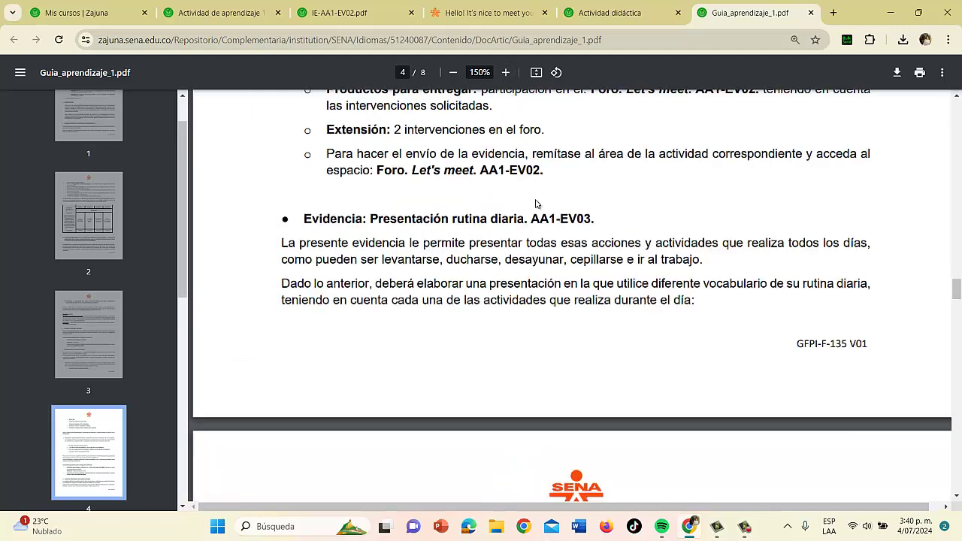